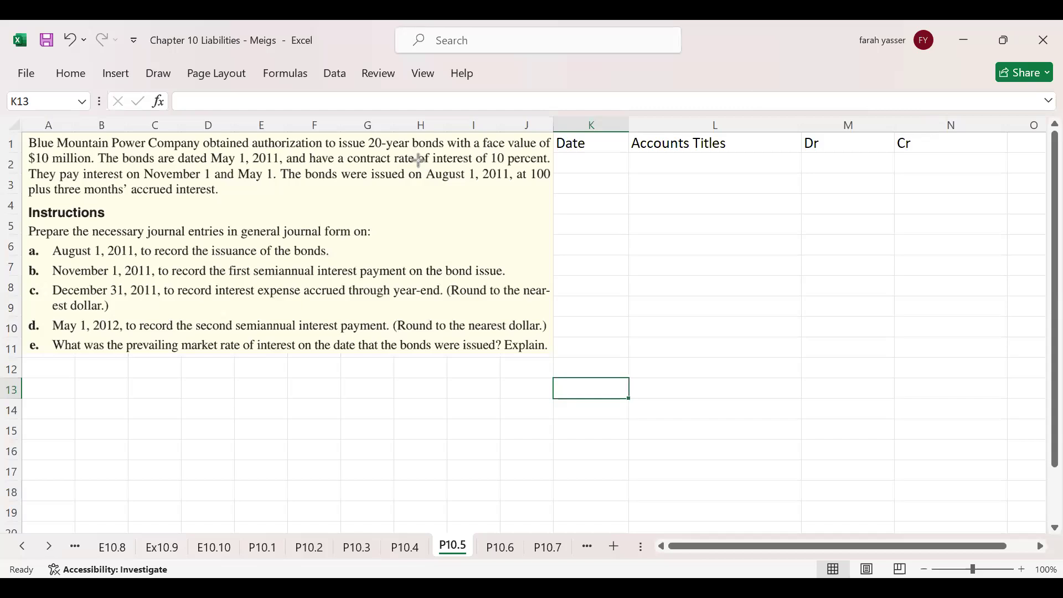
Examine the problem text for the bonds' term, face value, dates, contract rate, issue price and the requirement of instruction a
left_click_drag(330, 128, 448, 151)
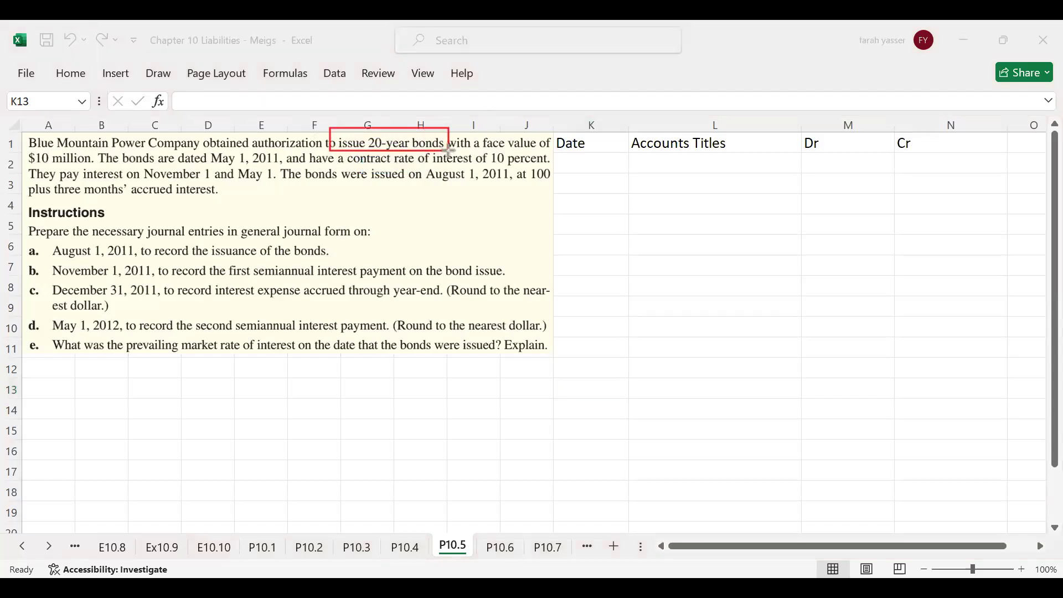
left_click_drag(2, 149, 77, 166)
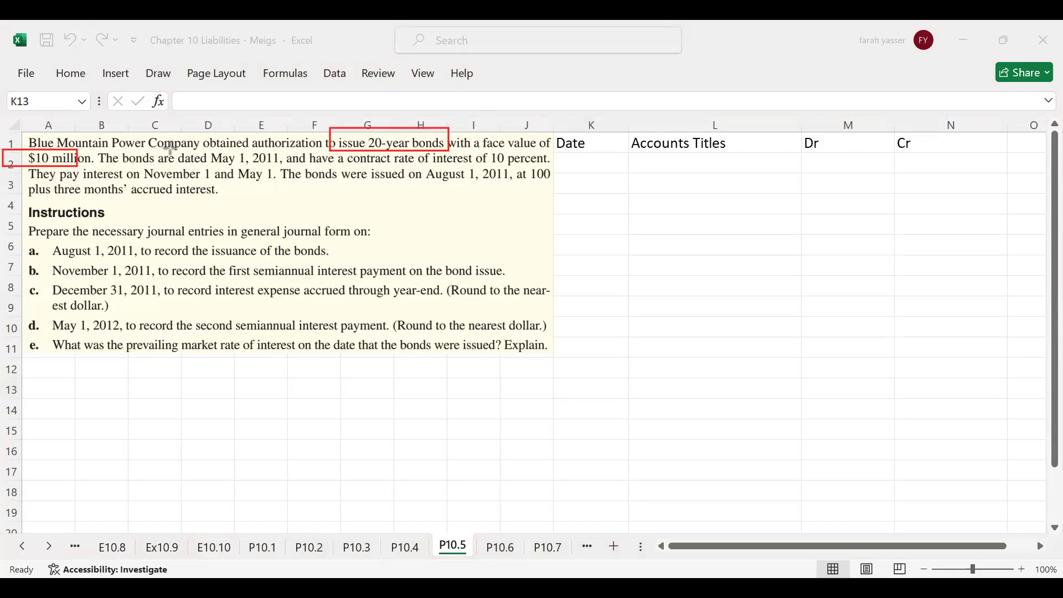
left_click_drag(198, 147, 286, 166)
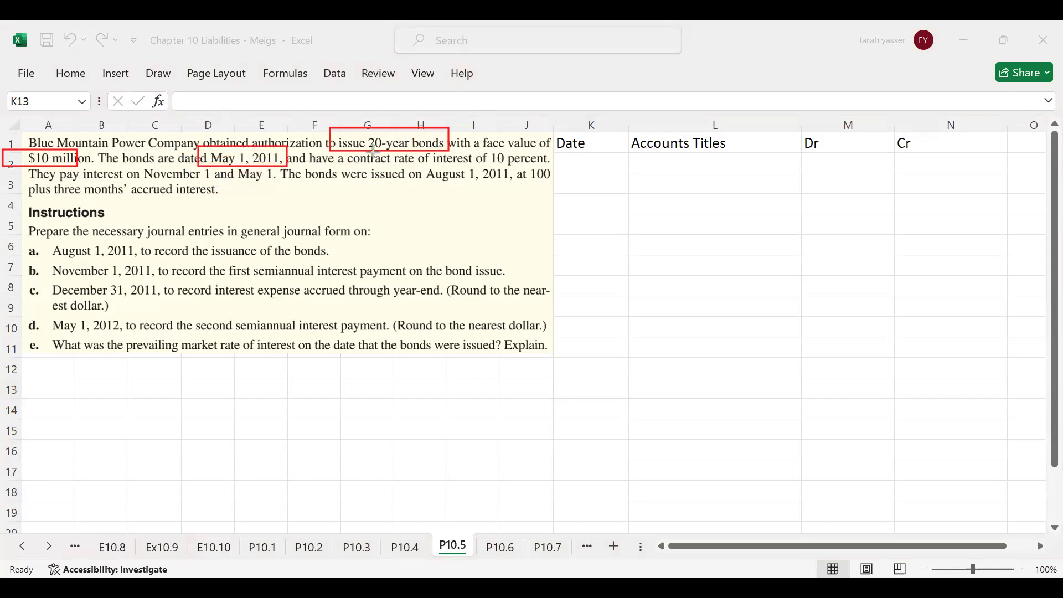
left_click_drag(475, 151, 558, 165)
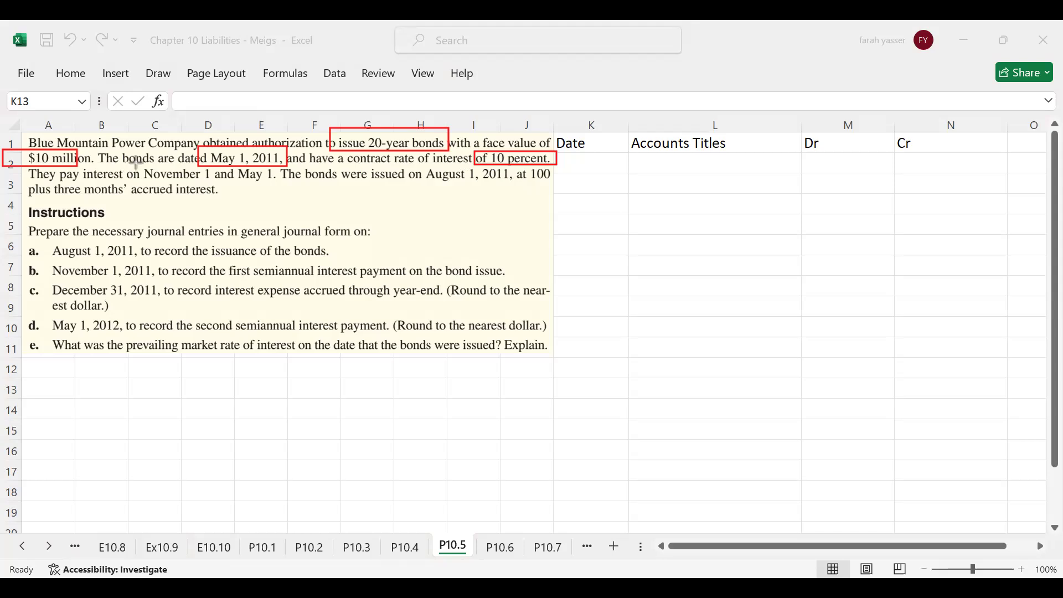
left_click_drag(138, 165, 280, 183)
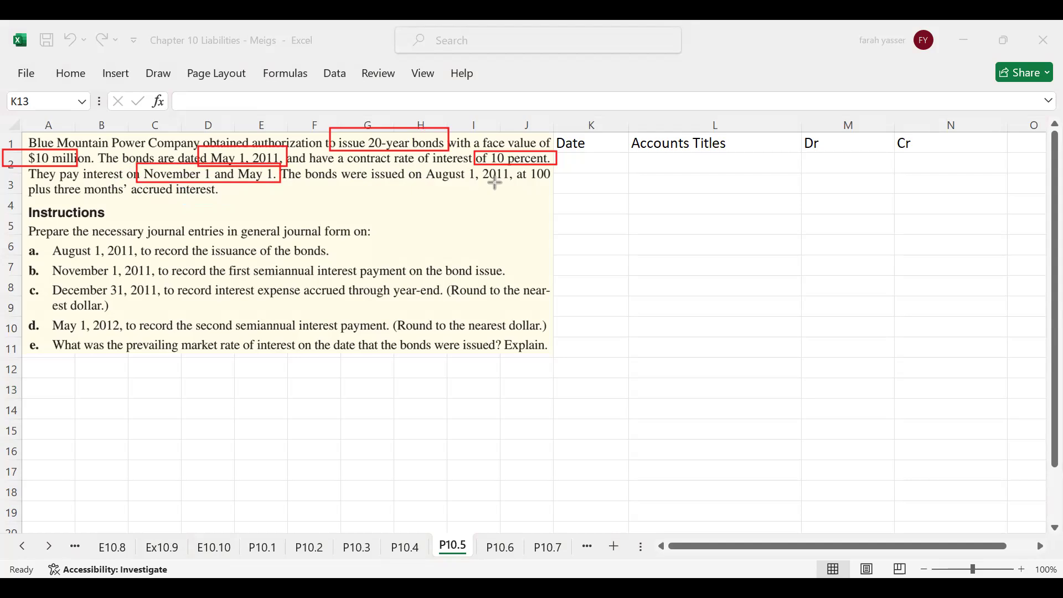
left_click_drag(523, 165, 563, 183)
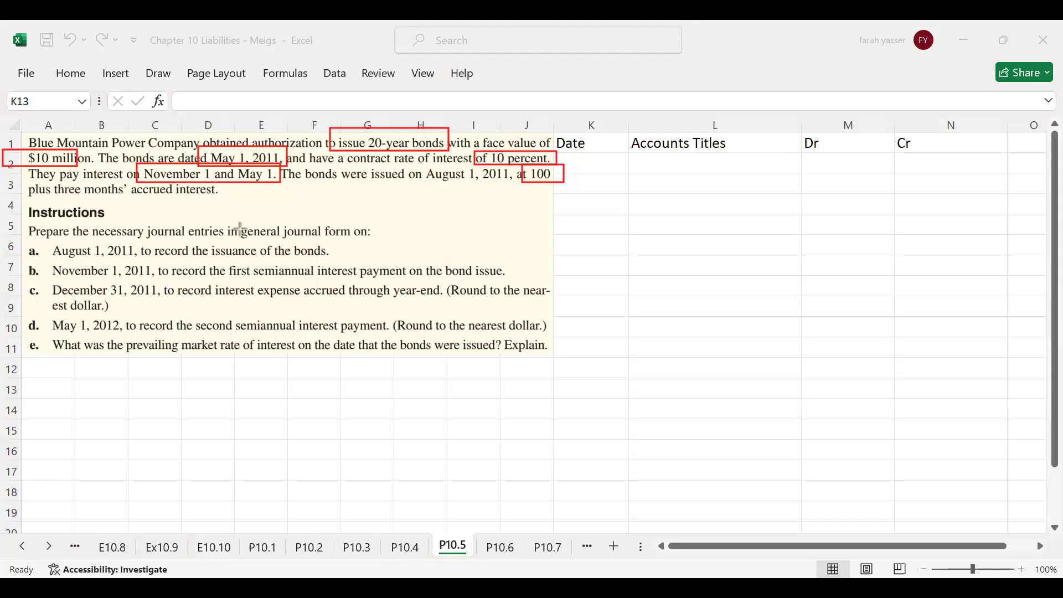
mouse_move(49, 241)
left_mouse_down()
mouse_move(80, 259)
mouse_move(367, 261)
left_mouse_up()
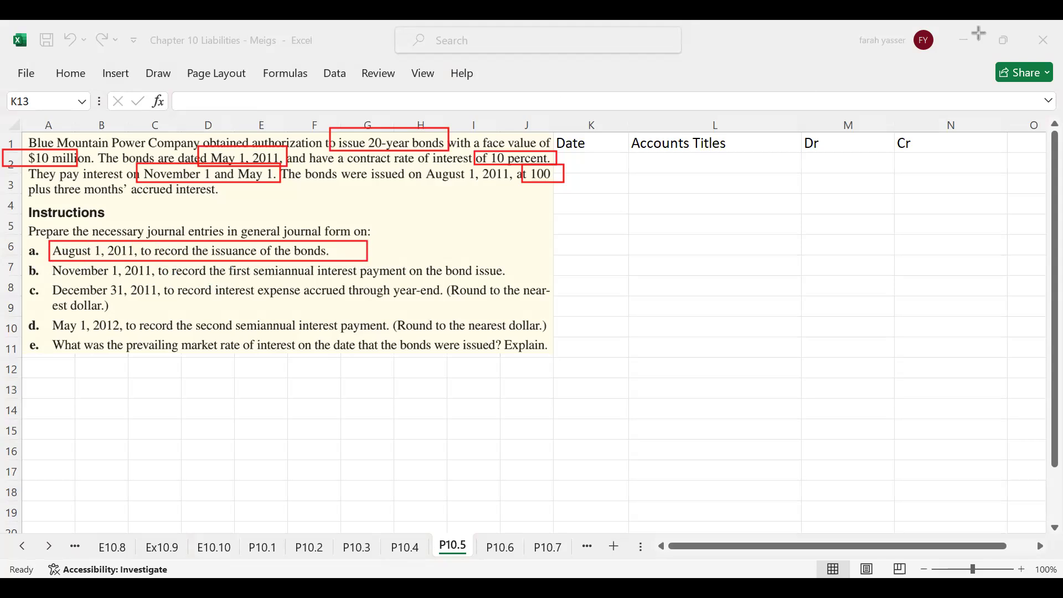
key("Escape")
Start the bond issuance entry in row 2 with the date August 1, 2011 and the account title Cash
left_click(576, 163)
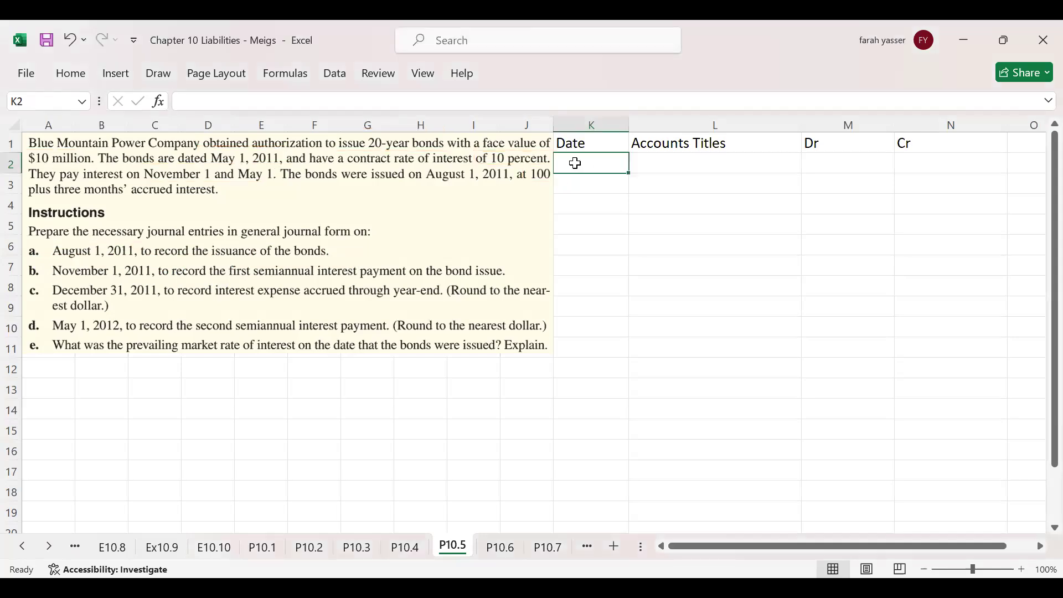
type("Augus")
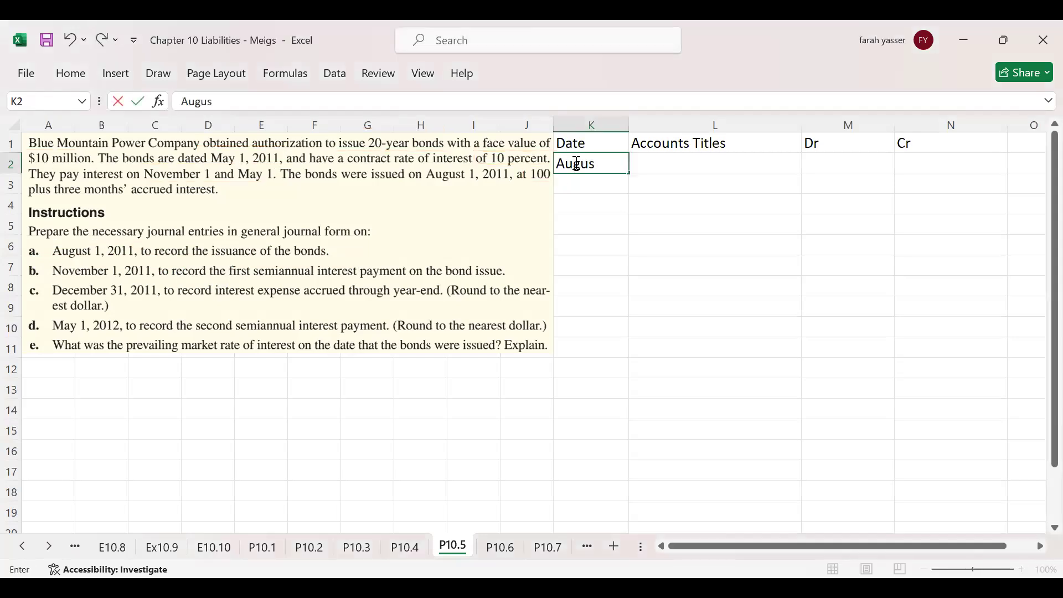
type("t 1, 2011")
key("Return")
left_click(672, 166)
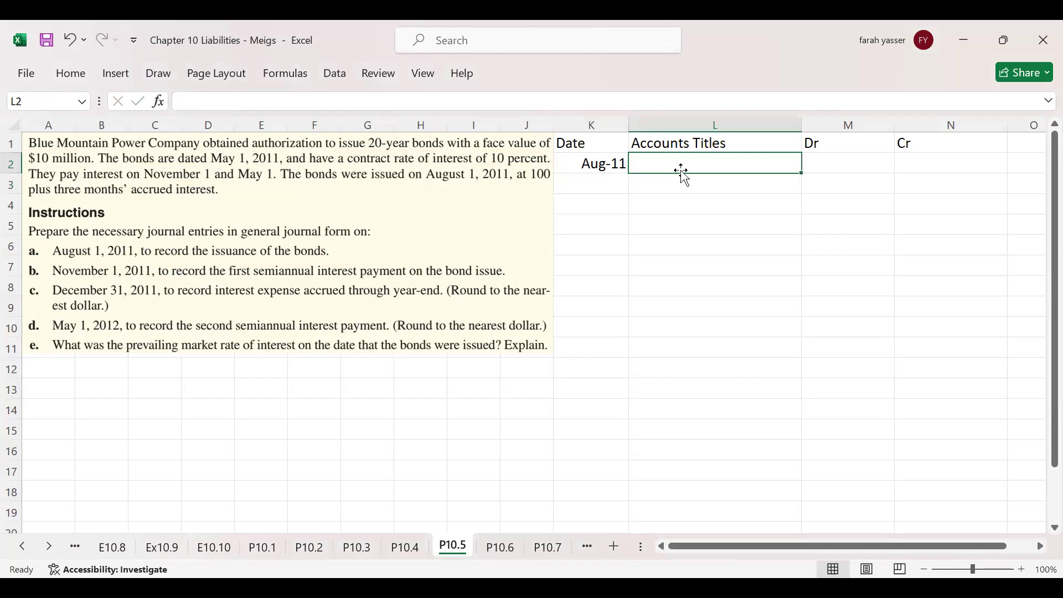
type("Cash")
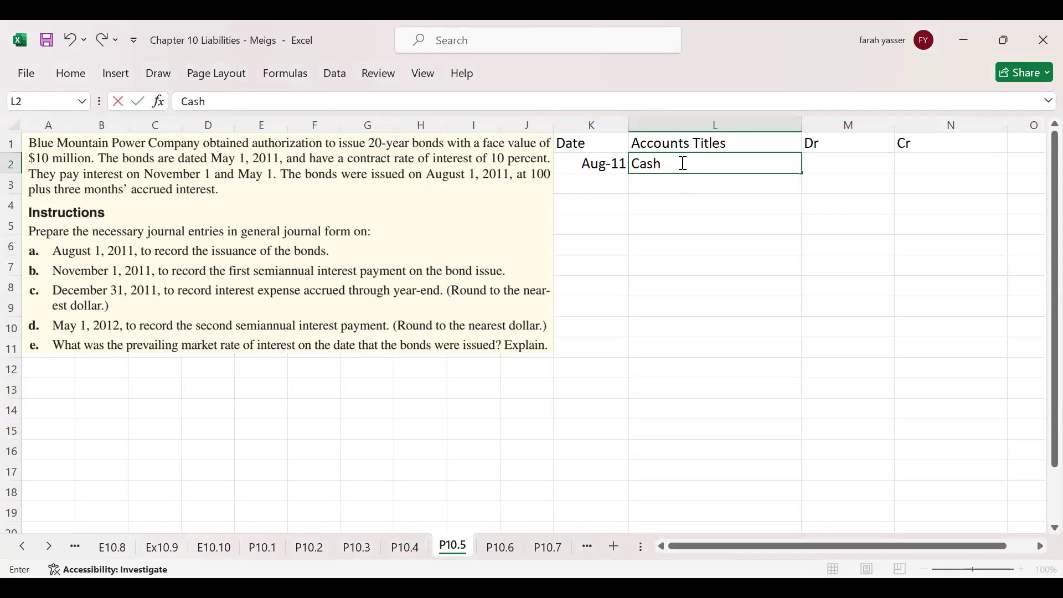
key("Return")
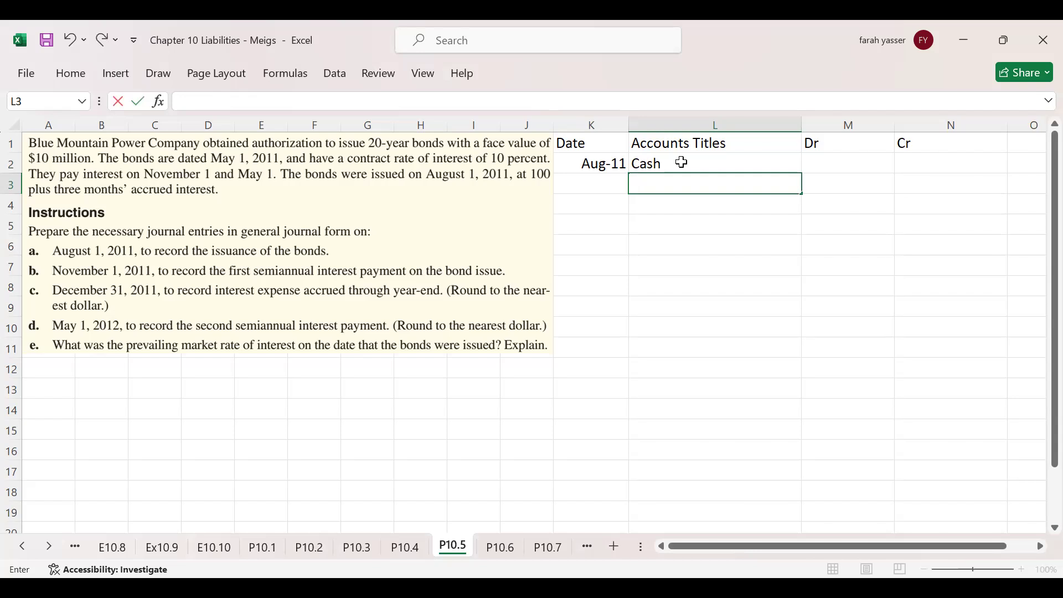
Enter the indented credit accounts Bonds Payable in L3 and Bonds interest payable in L4, with a dotted separator line in L5
type("Bonds P")
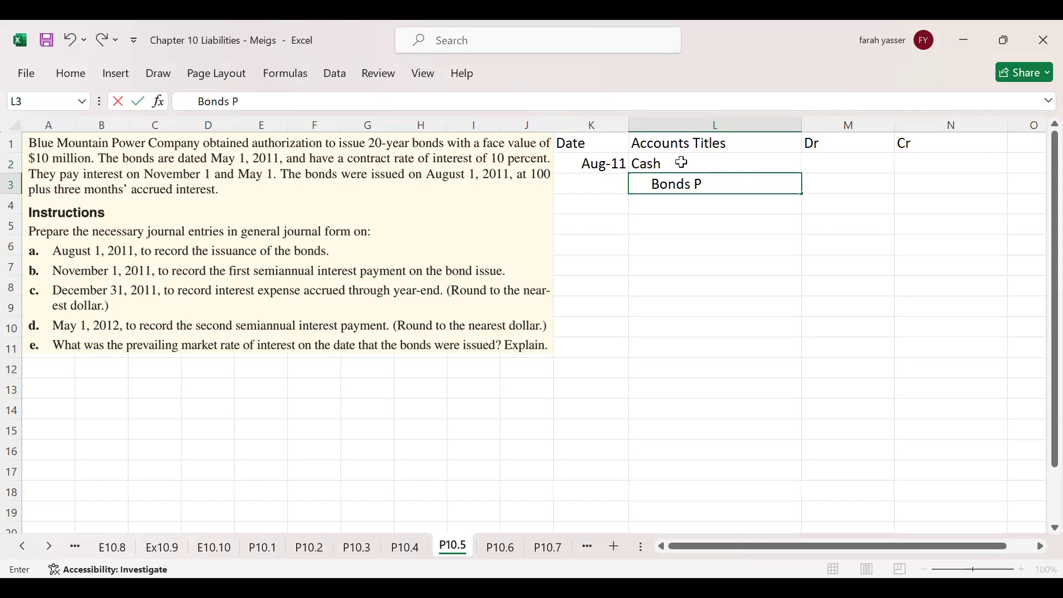
type("ayable")
key("Return")
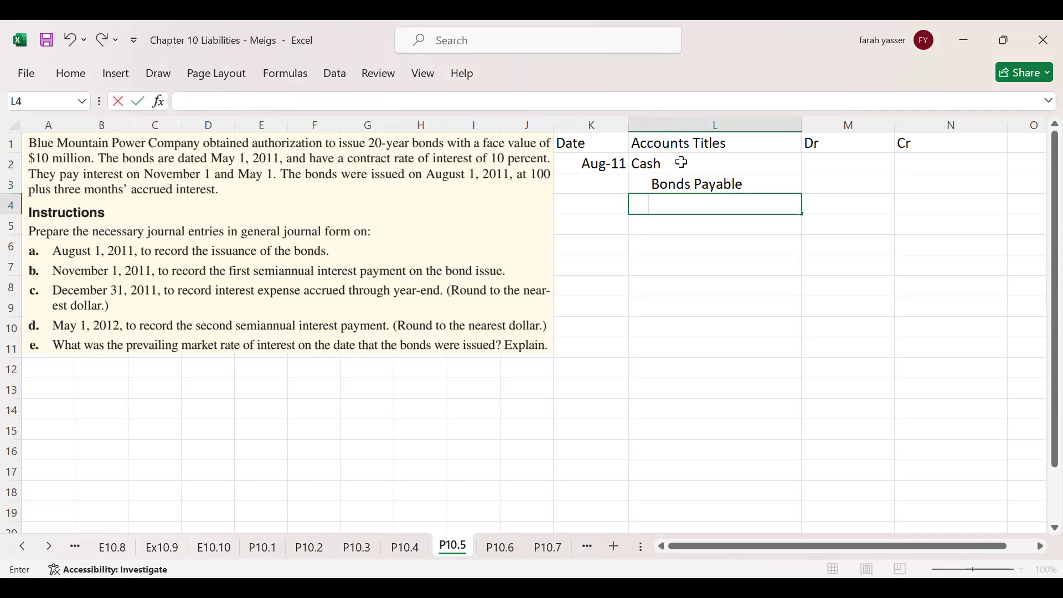
type("Bonds i")
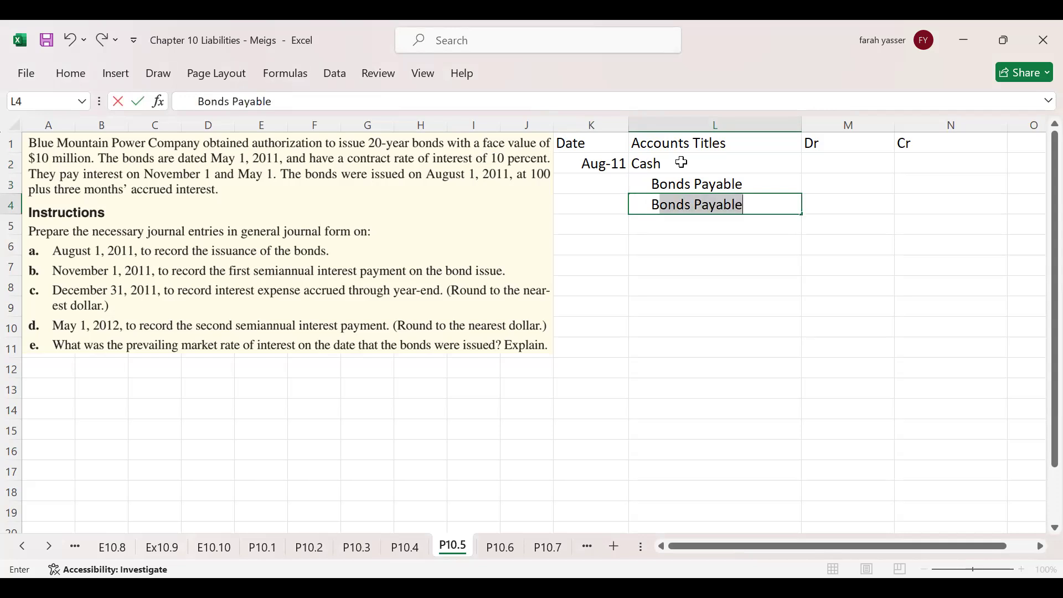
type("nte")
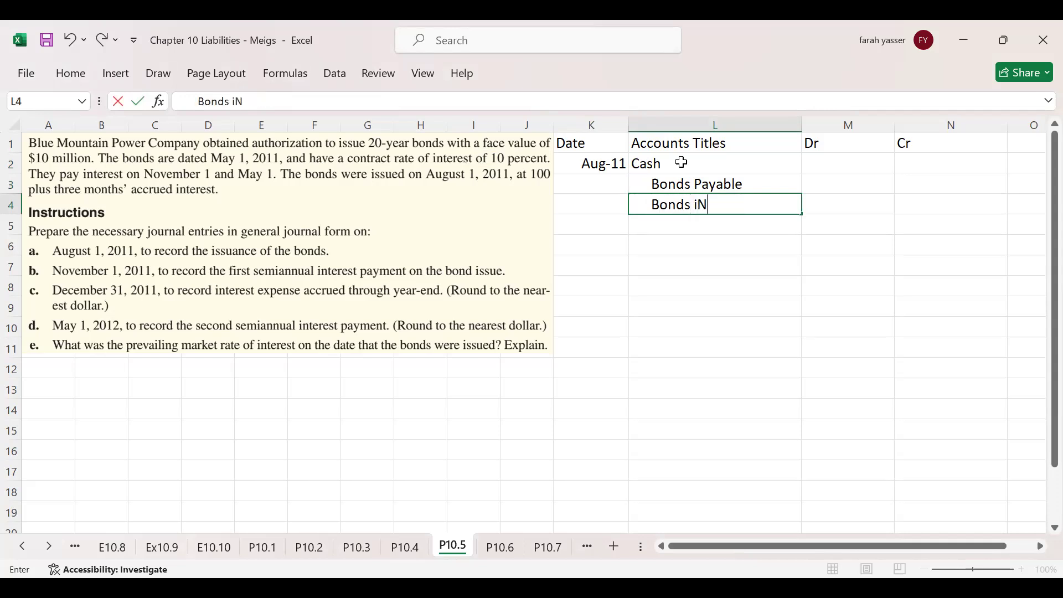
key("BackSpace")
key("BackSpace")
key("BackSpace")
key("BackSpace")
type("interest payable")
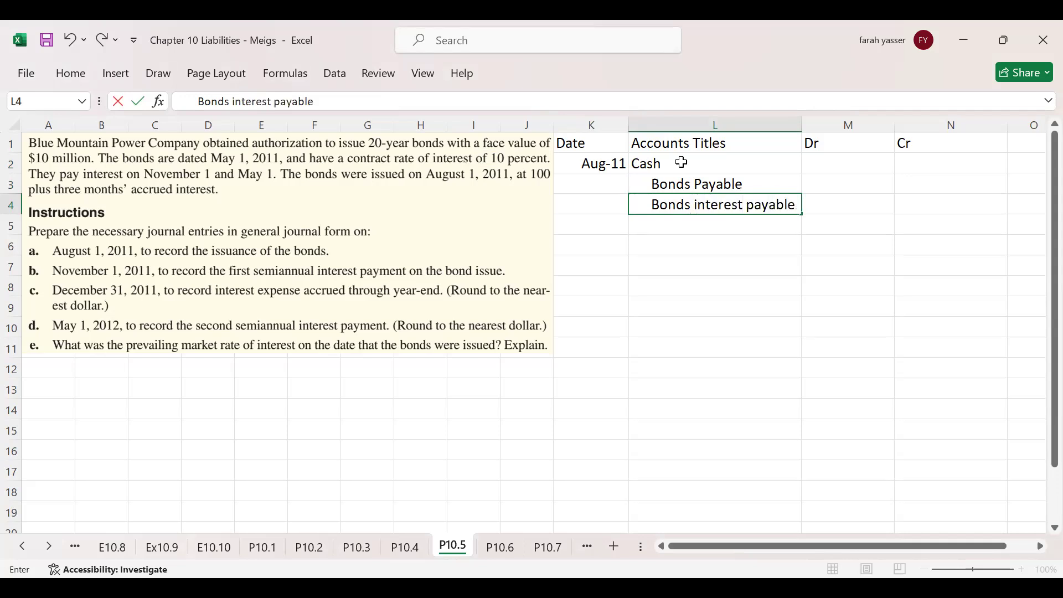
key("Return")
type("..........................................")
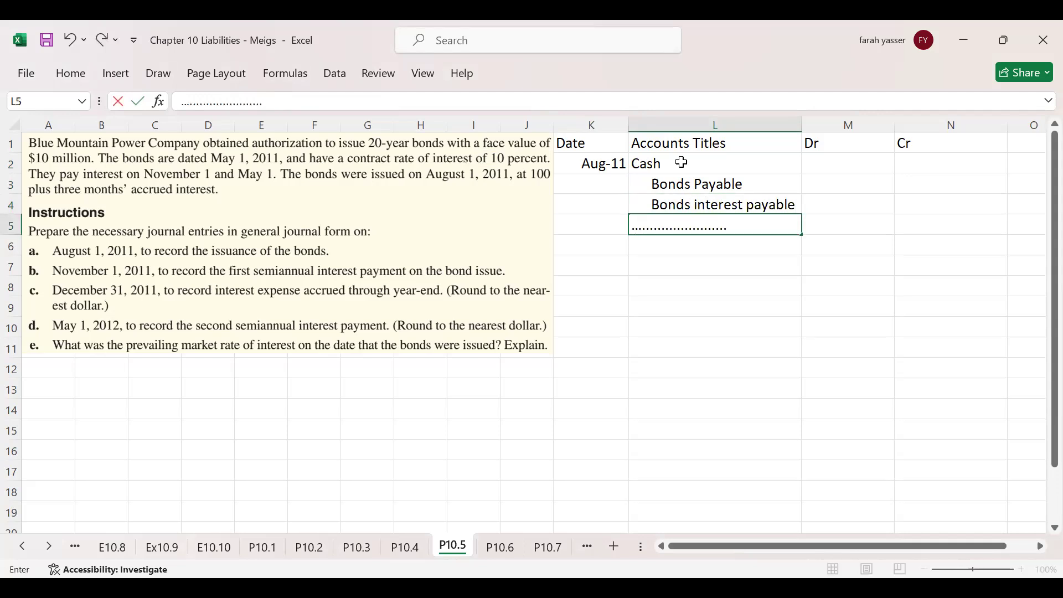
Enter a credit of 10,000,000 for Bonds Payable in N3
left_click(945, 184)
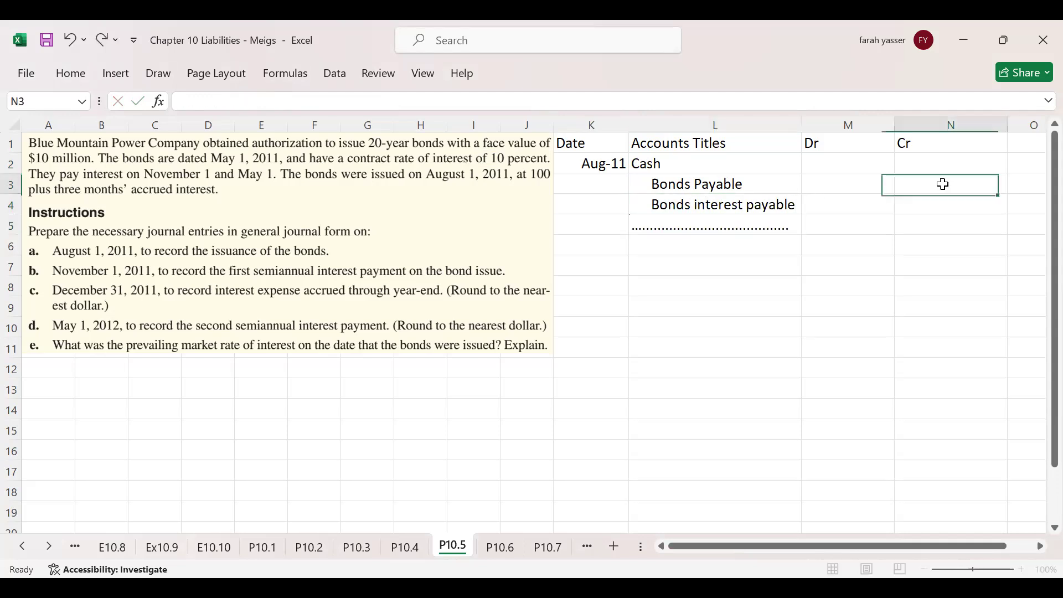
type("10")
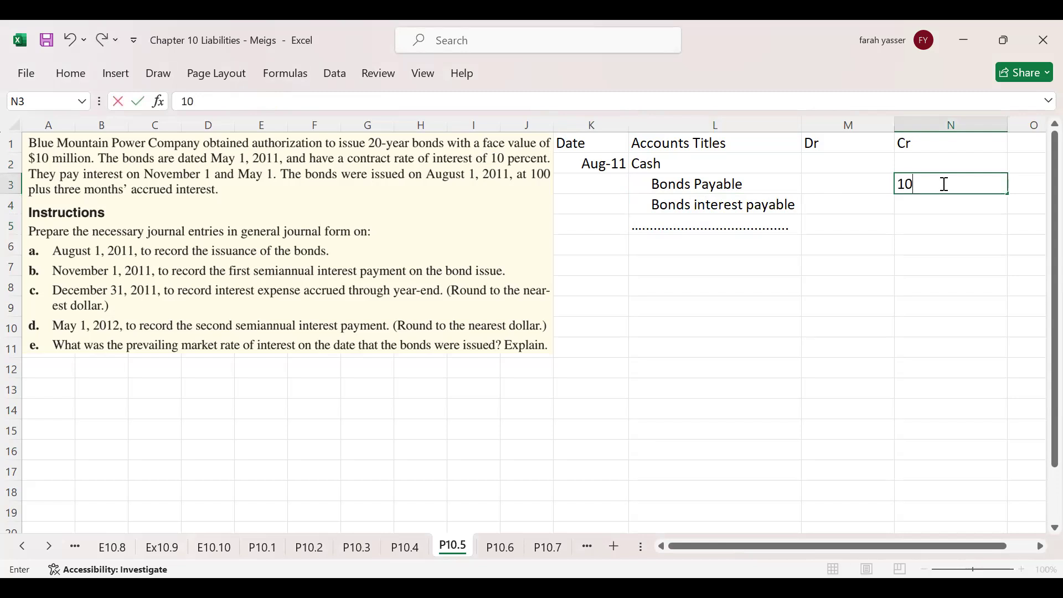
type(",000,000,000")
key("Return")
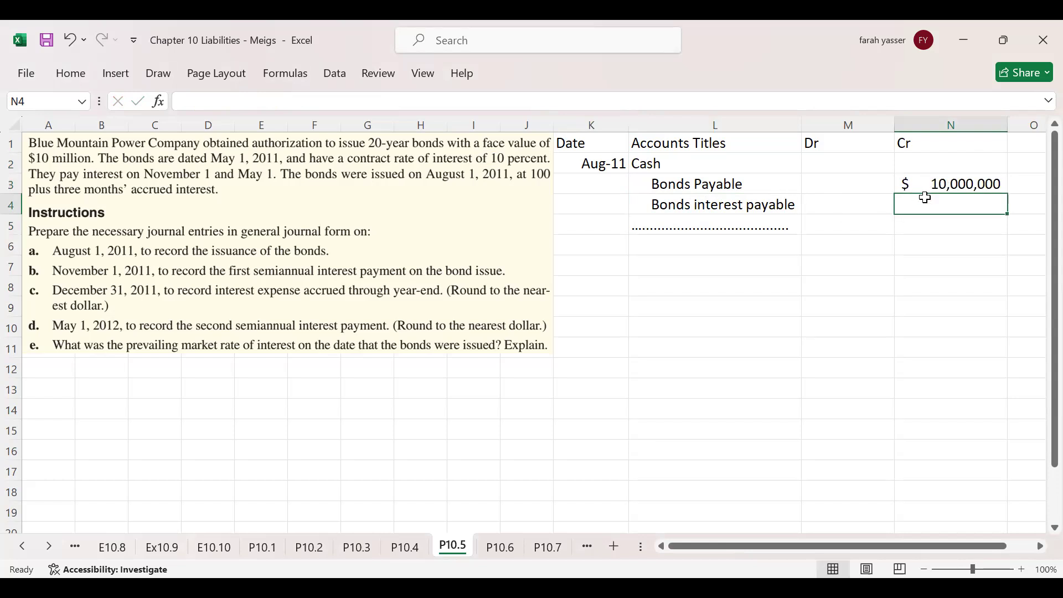
Calculate the three months' accrued interest credit for Bonds interest payable in N4 with the formula =(10000000*10%)*3/12
type("=")
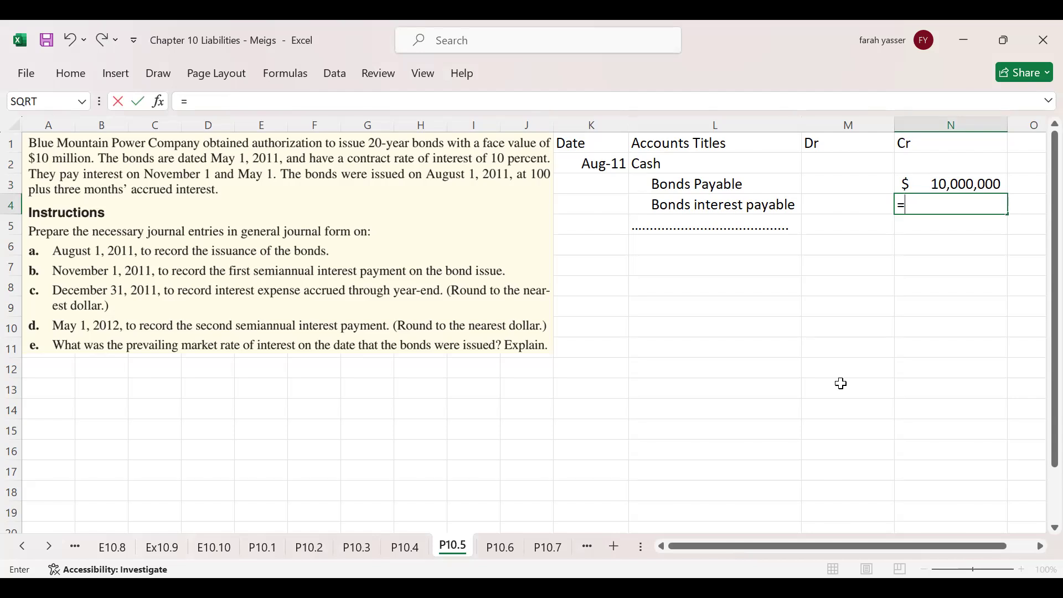
type("10000000*10%)")
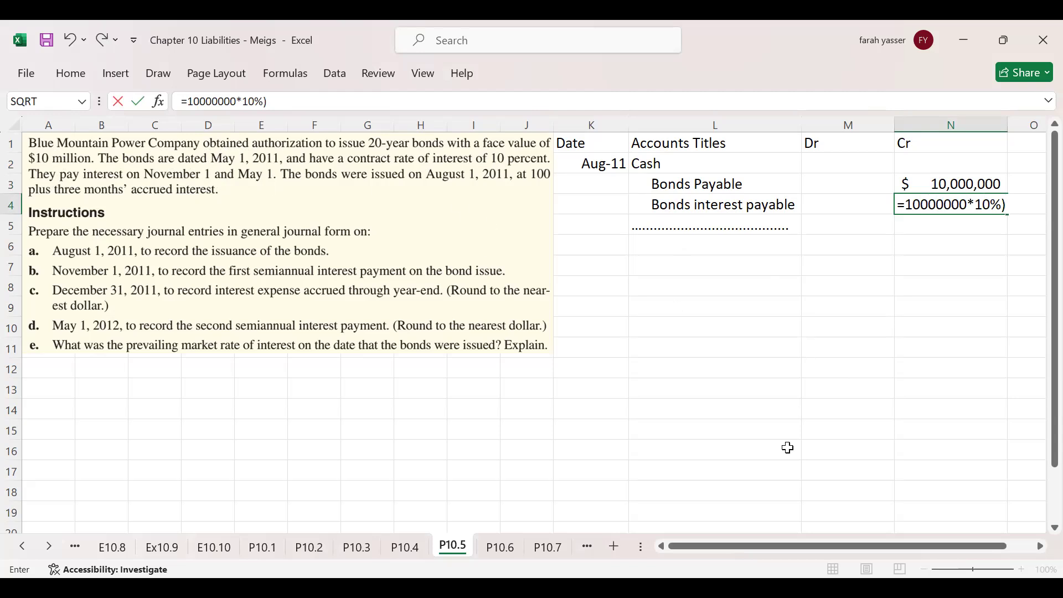
type("*3/12")
left_click(909, 204)
type("(")
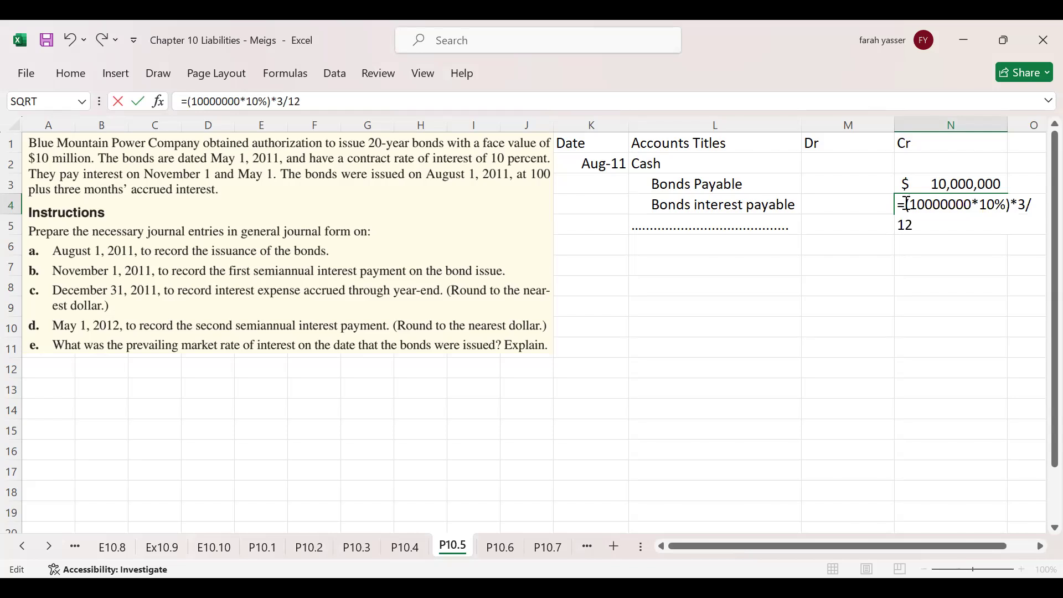
key("Return")
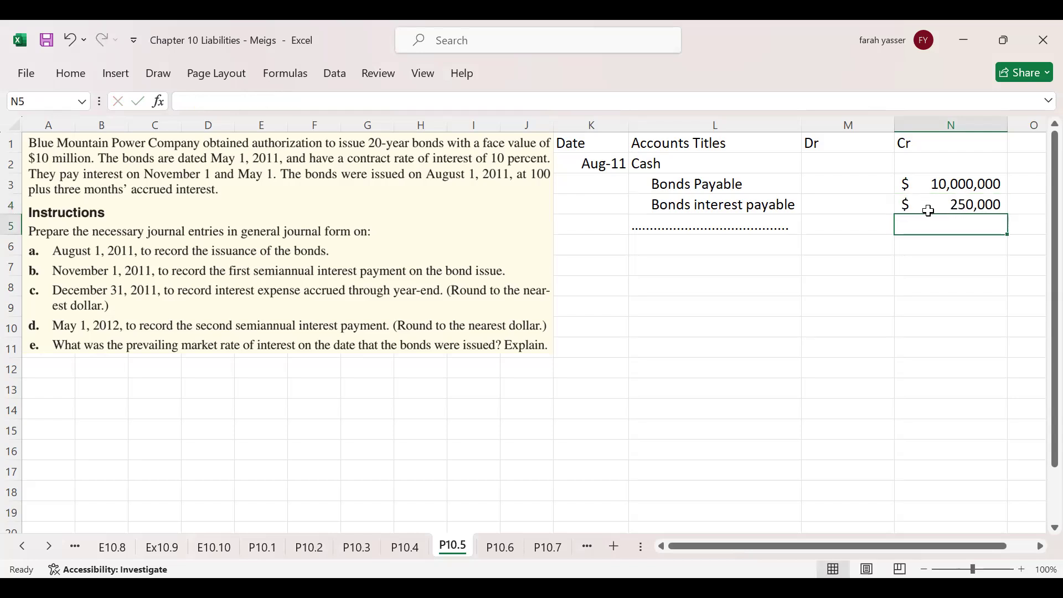
Enter a debit of 10,250,000 for Cash in M2
left_click(806, 165)
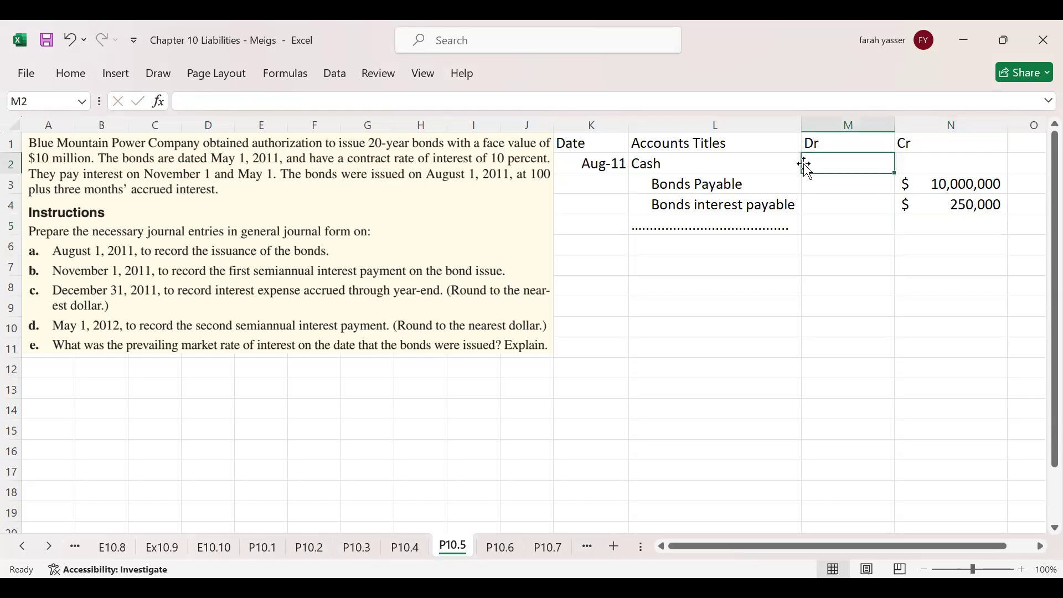
type("10,250,0000")
key("BackSpace")
key("Return")
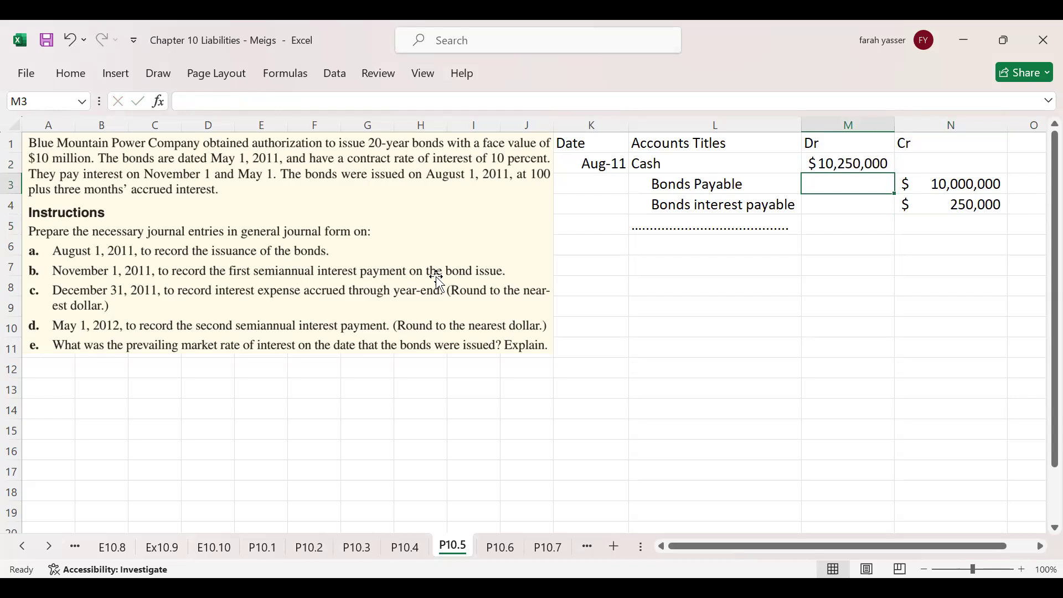
Date the first semiannual interest payment entry November 1, 2011 in K6
left_click(589, 249)
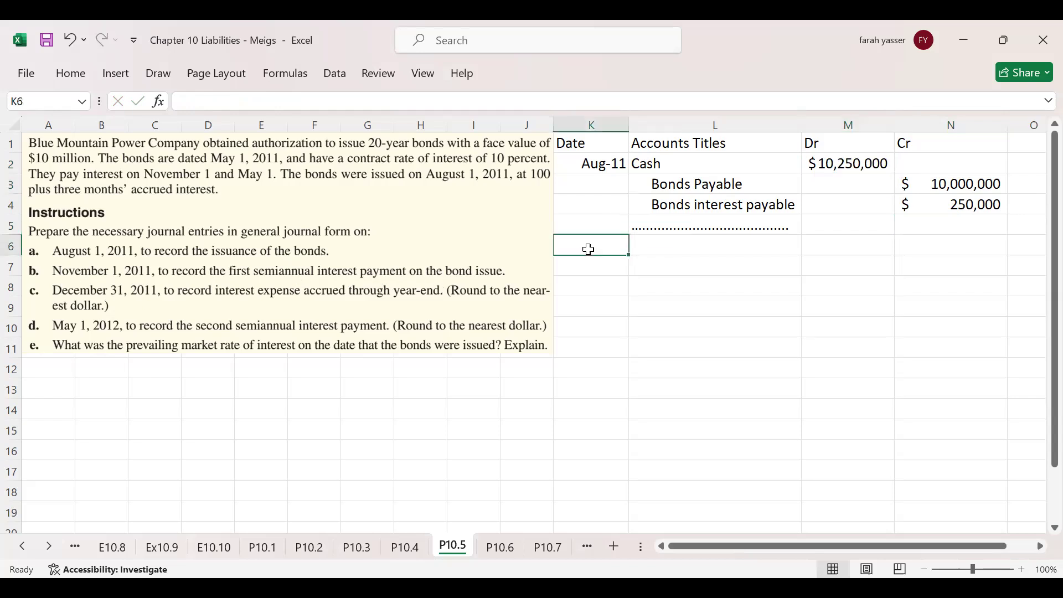
type("ov")
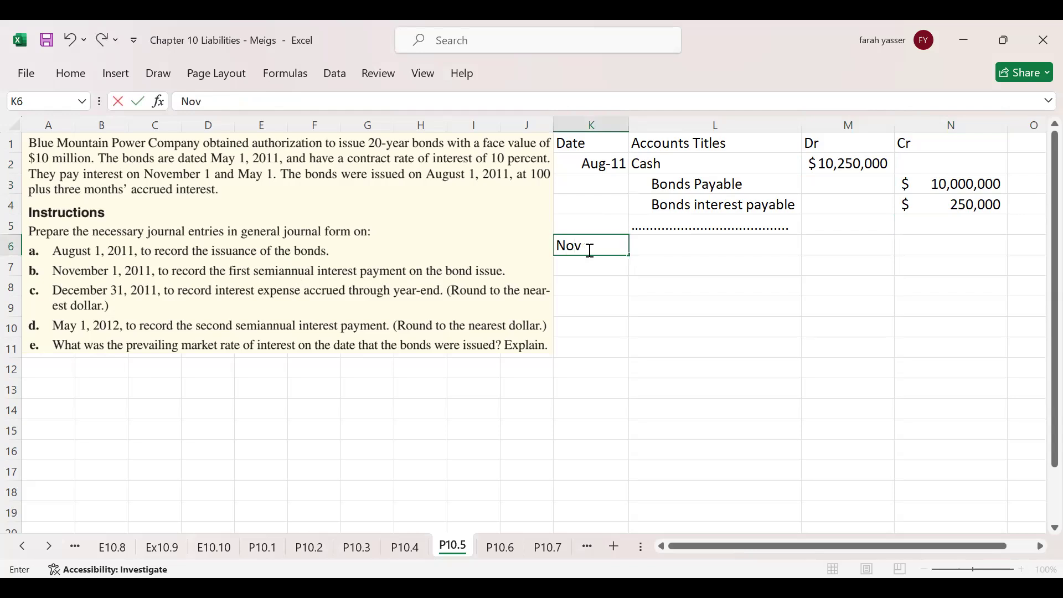
type("ember 1, 2011")
key("Return")
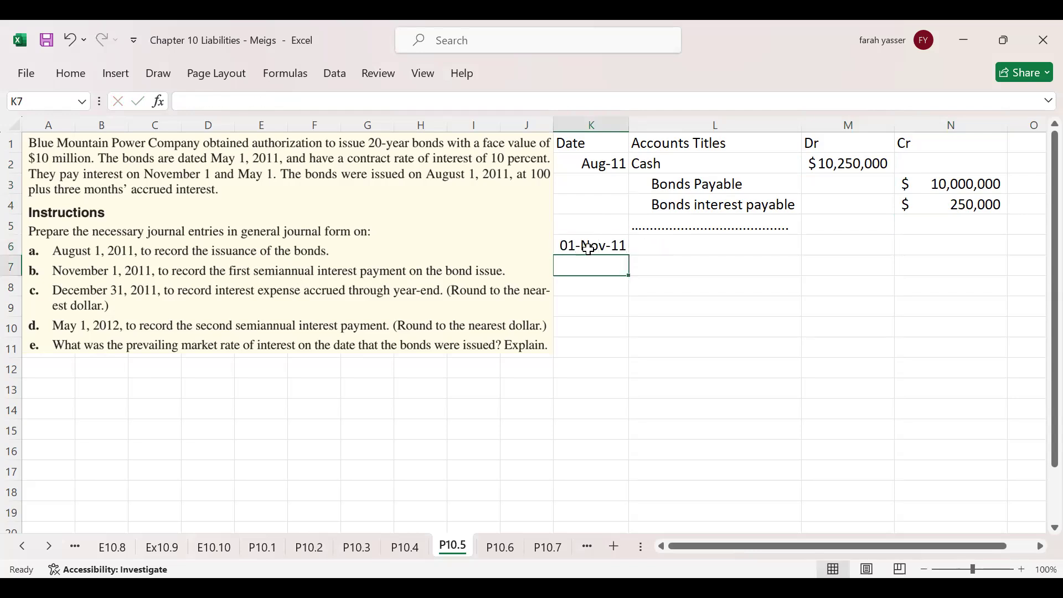
Enter the account title Bonds Interest Payable in L6 and debit it 250,000 in M6
left_click(683, 248)
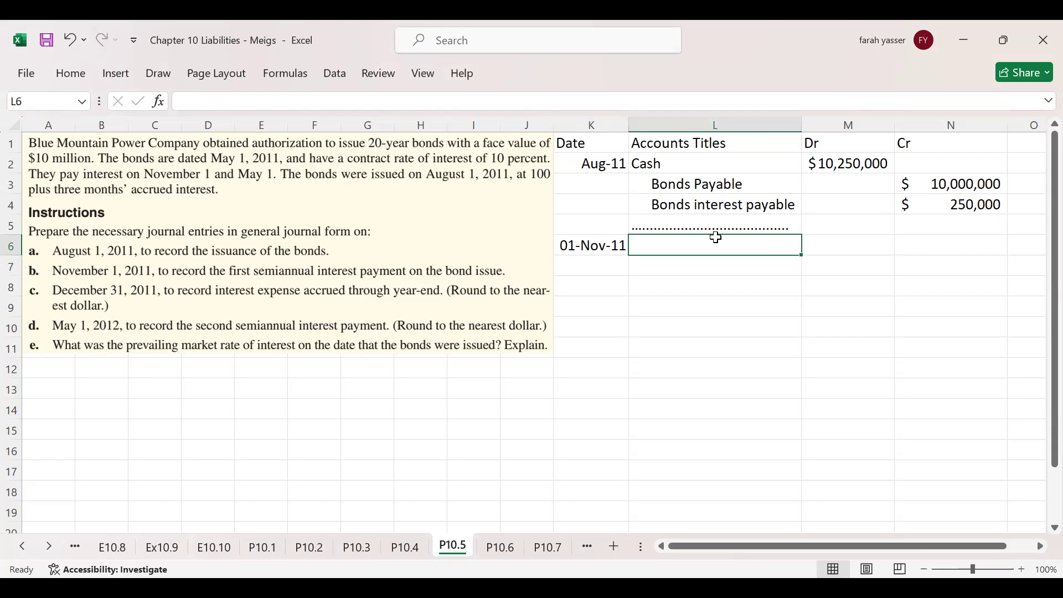
type("Bonds")
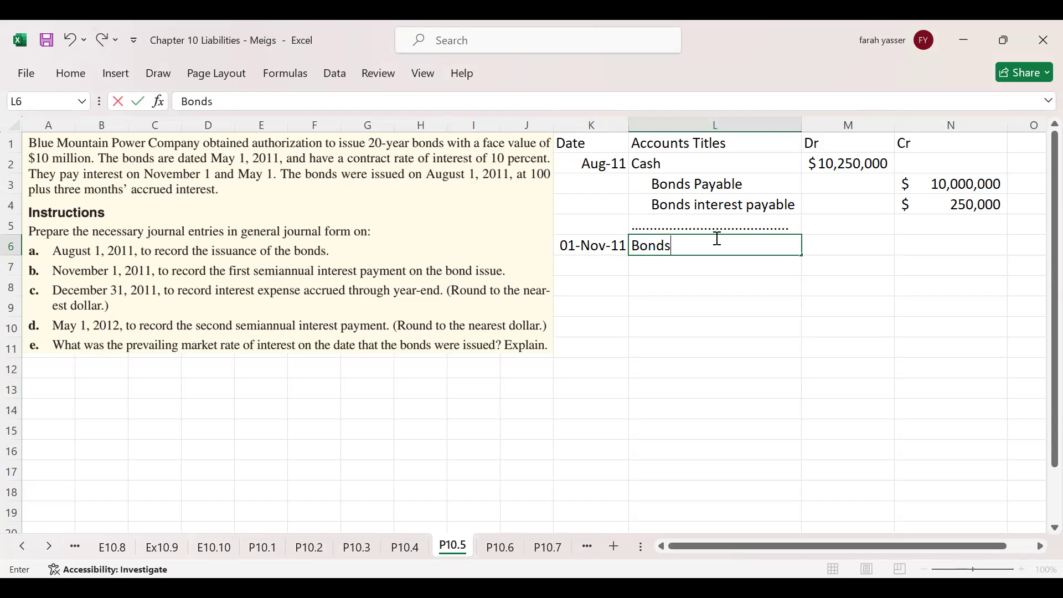
type(" Interest Payable")
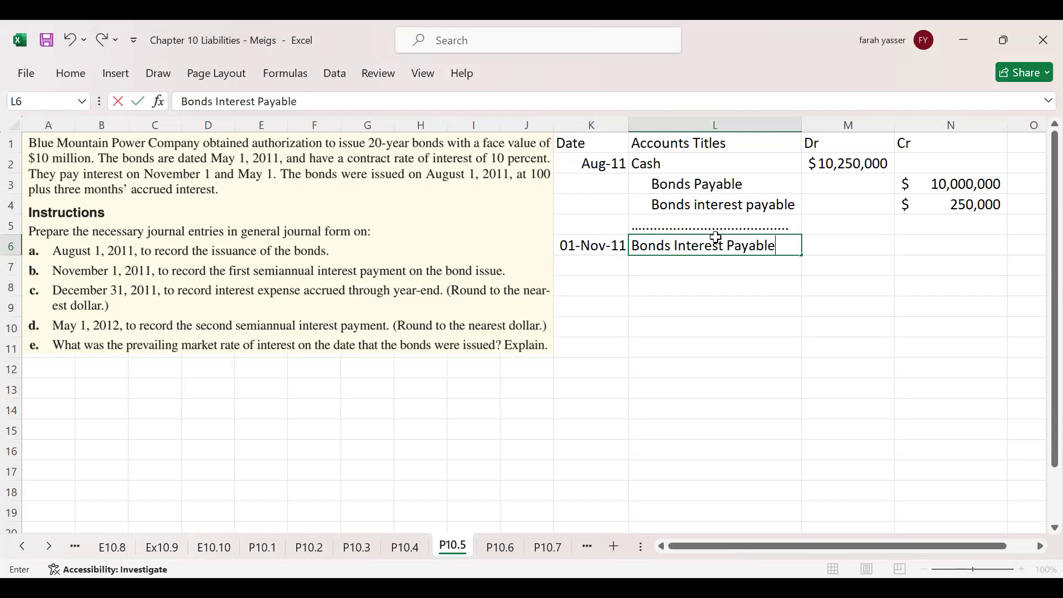
key("Tab")
type("250")
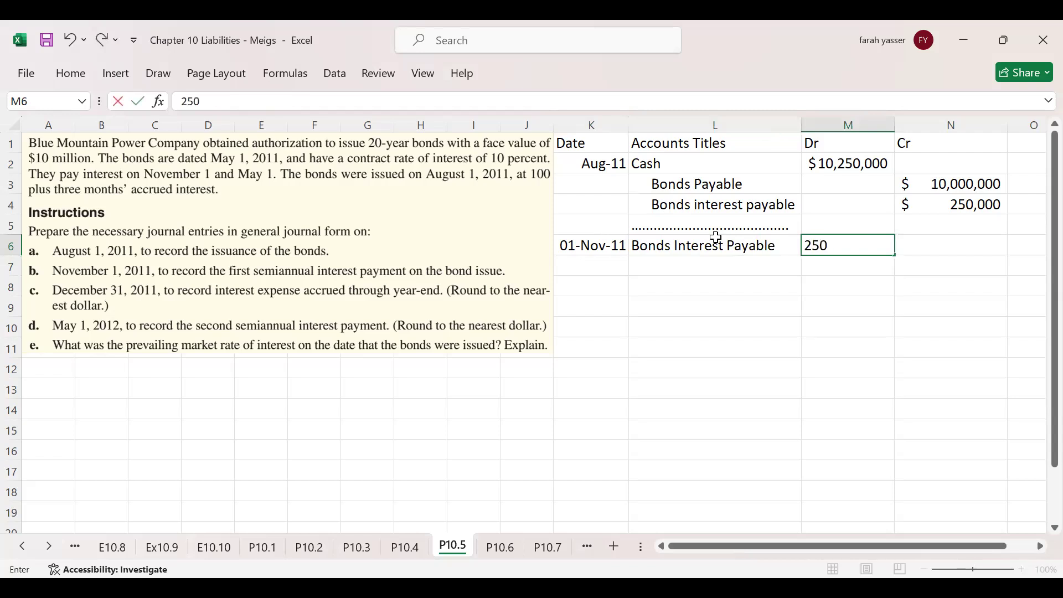
type(",0000")
key("Return")
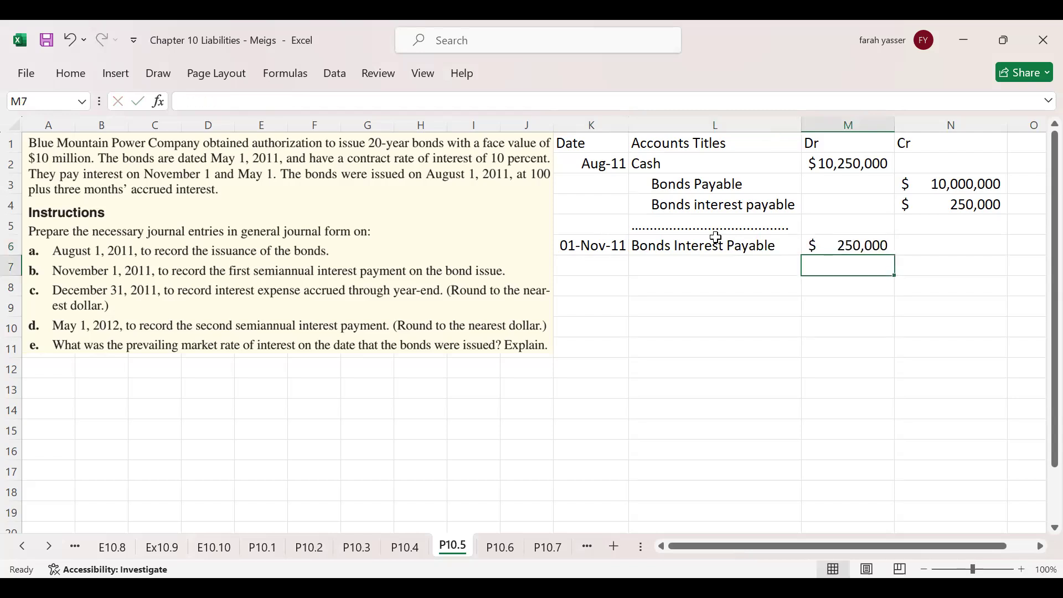
Enter the account title Bonds interest Expense in L7 and debit it 250,000 in M7
left_click(670, 267)
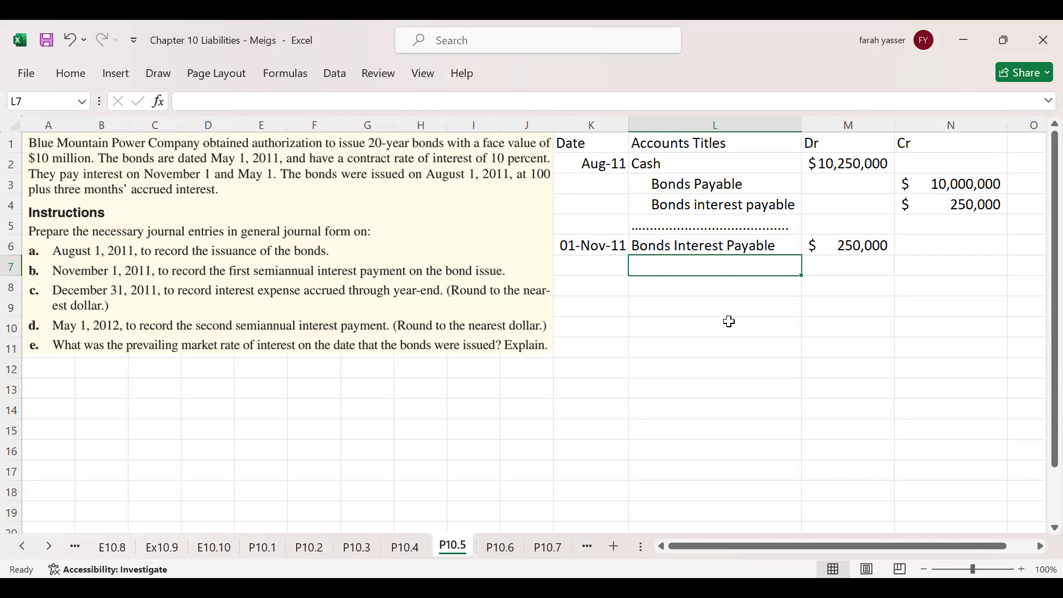
type("B")
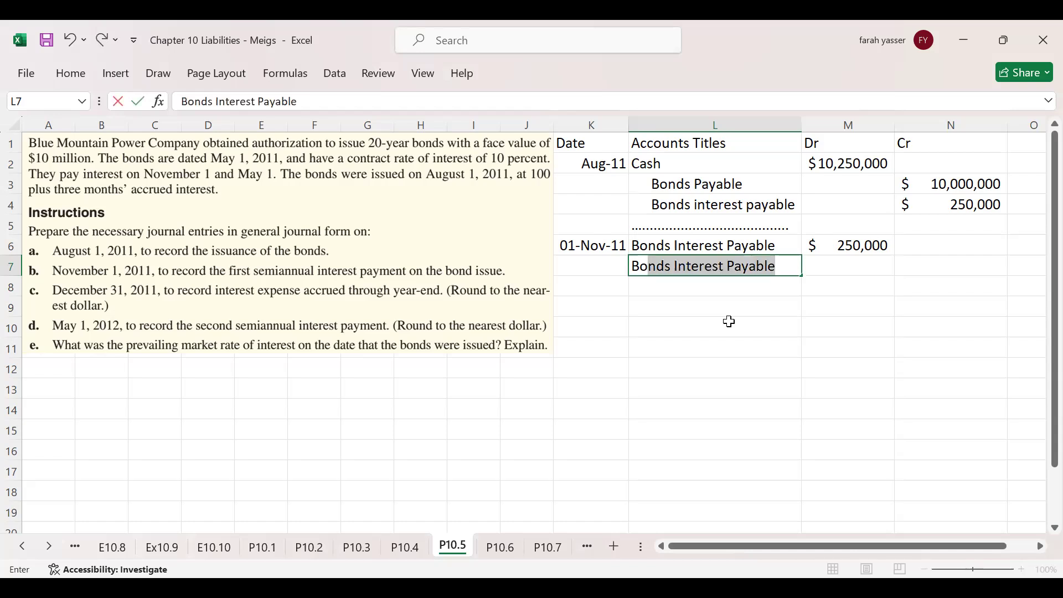
type("onds interest ")
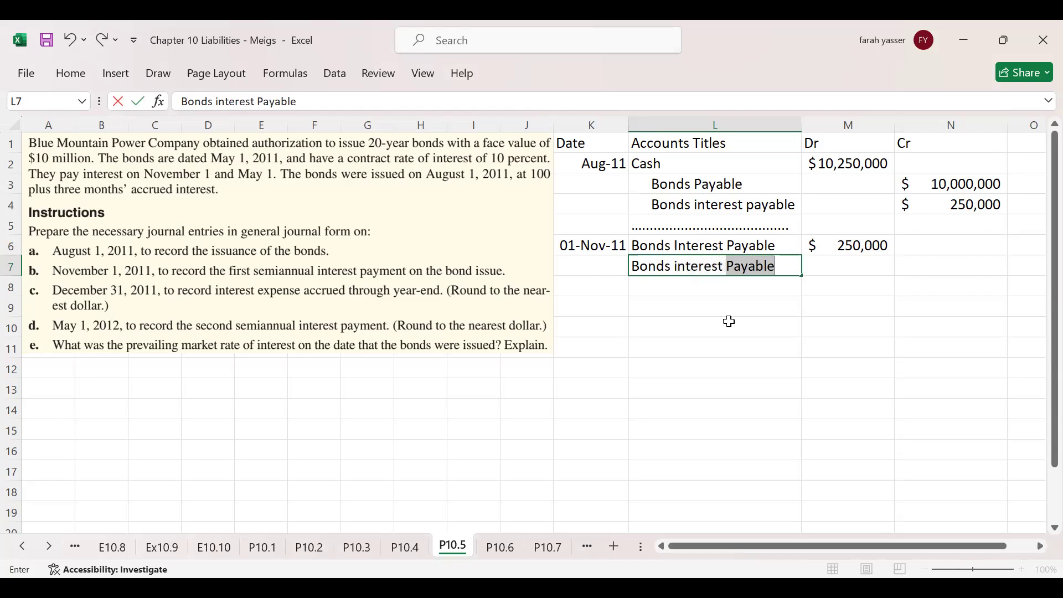
type("Expense")
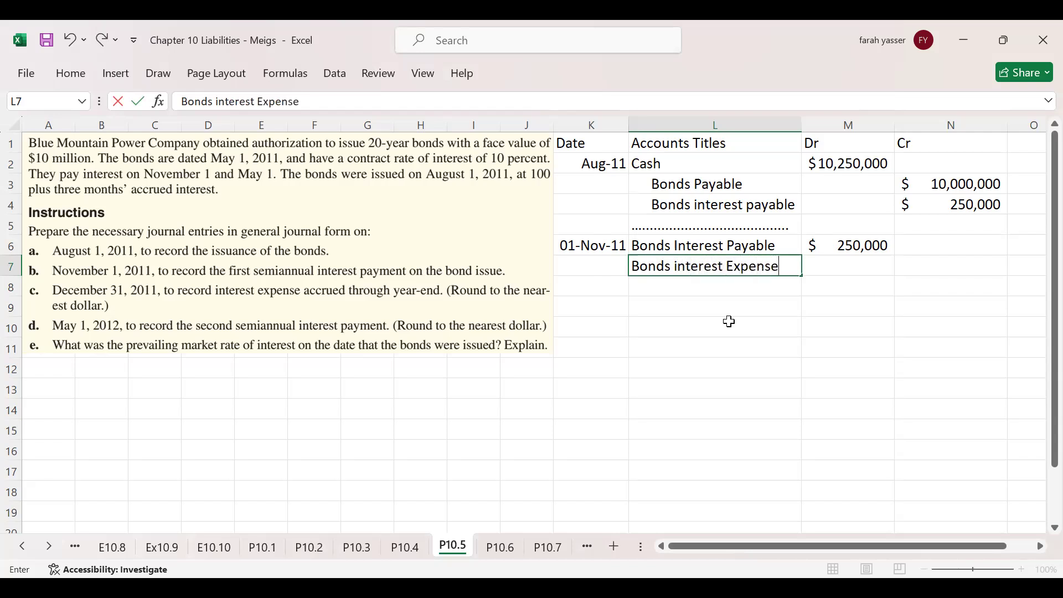
key("Tab")
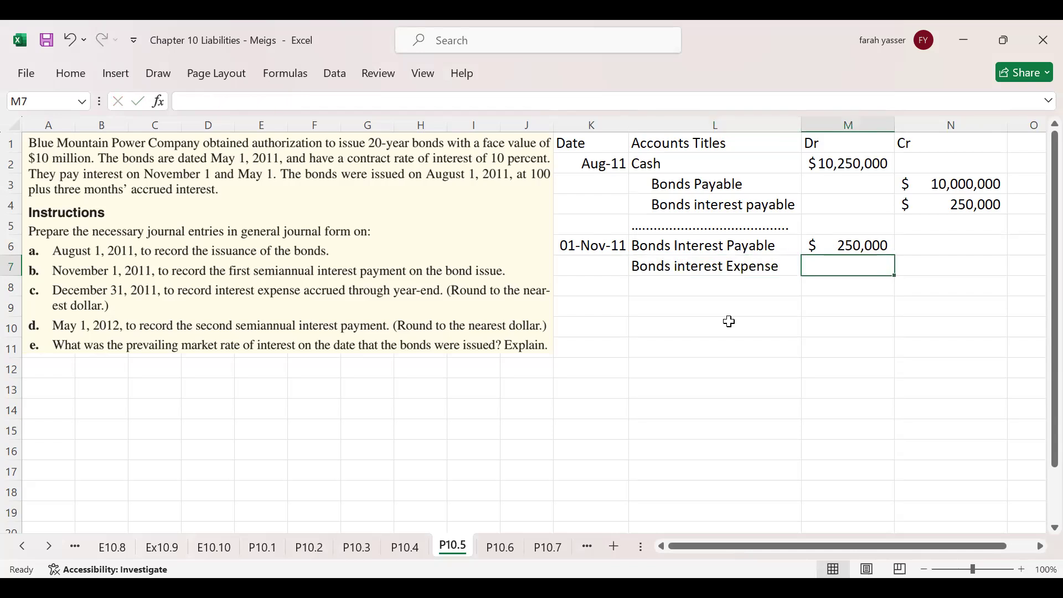
type("250,000")
key("Return")
Enter an indented Cash account title in L8 and credit it 500,000 in N8
key("Left")
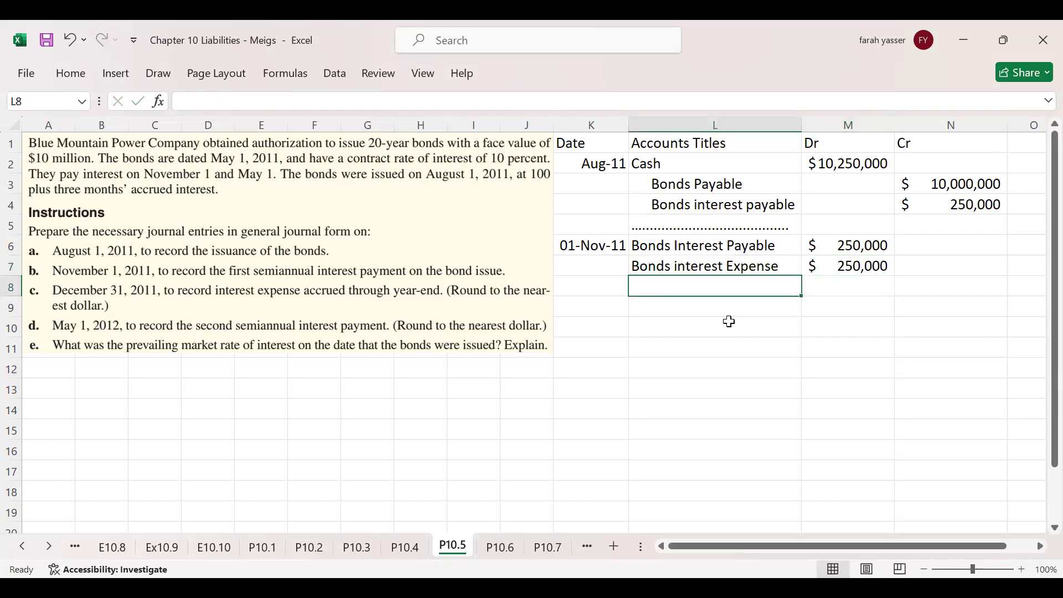
type("Cash")
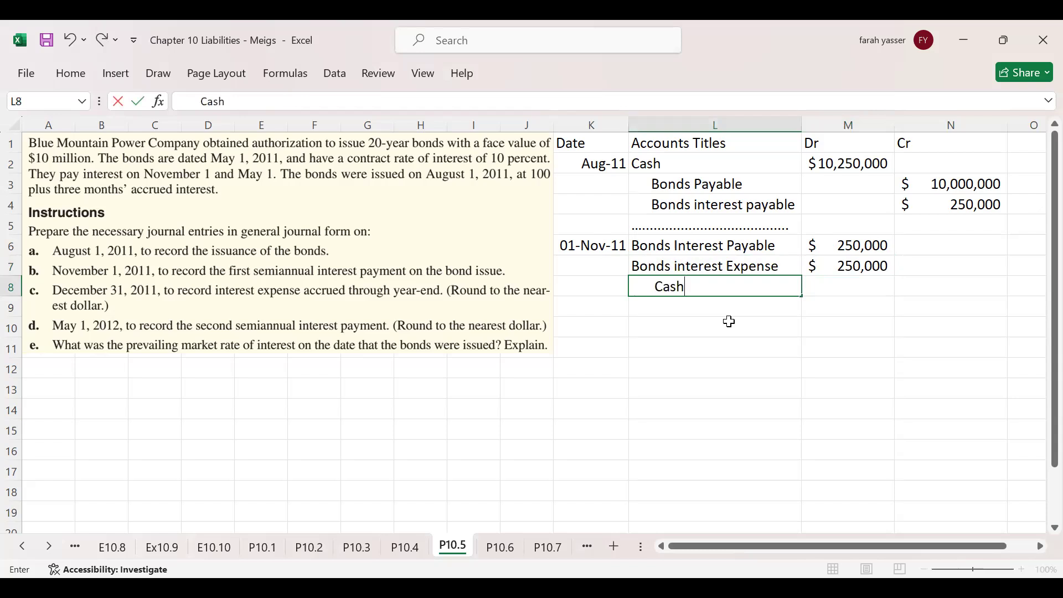
key("Tab")
key("Tab")
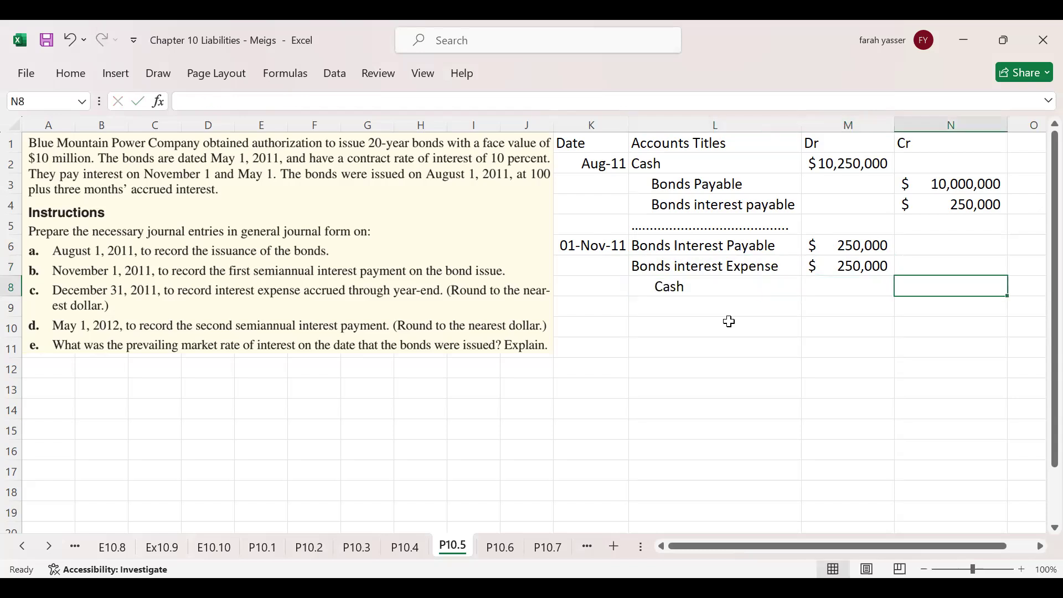
type("500,")
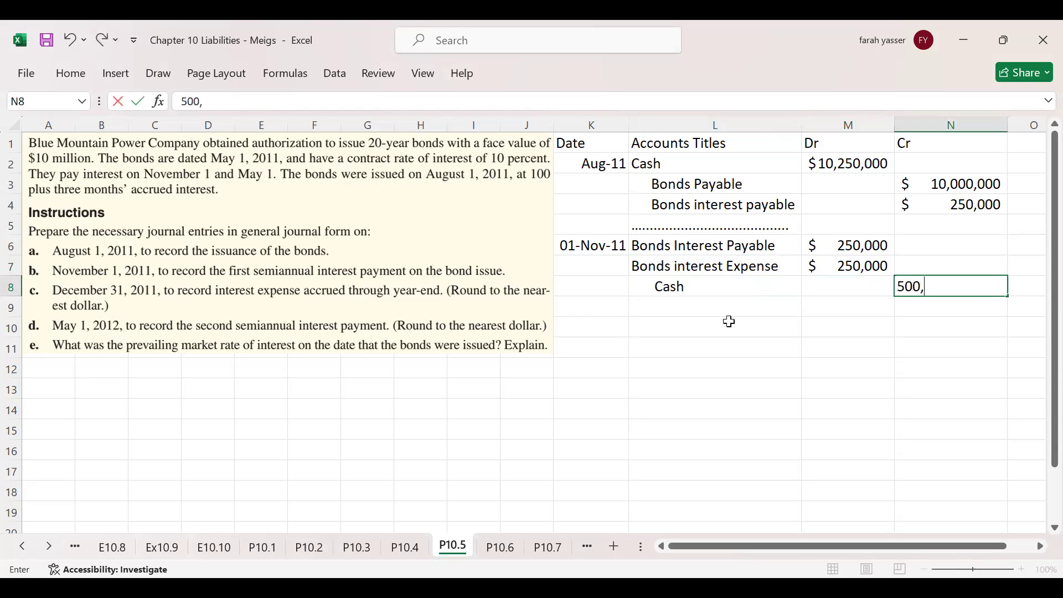
type("0000")
key("Return")
Fill L9 with a dotted separator line below the November 1 entry
left_click(662, 306)
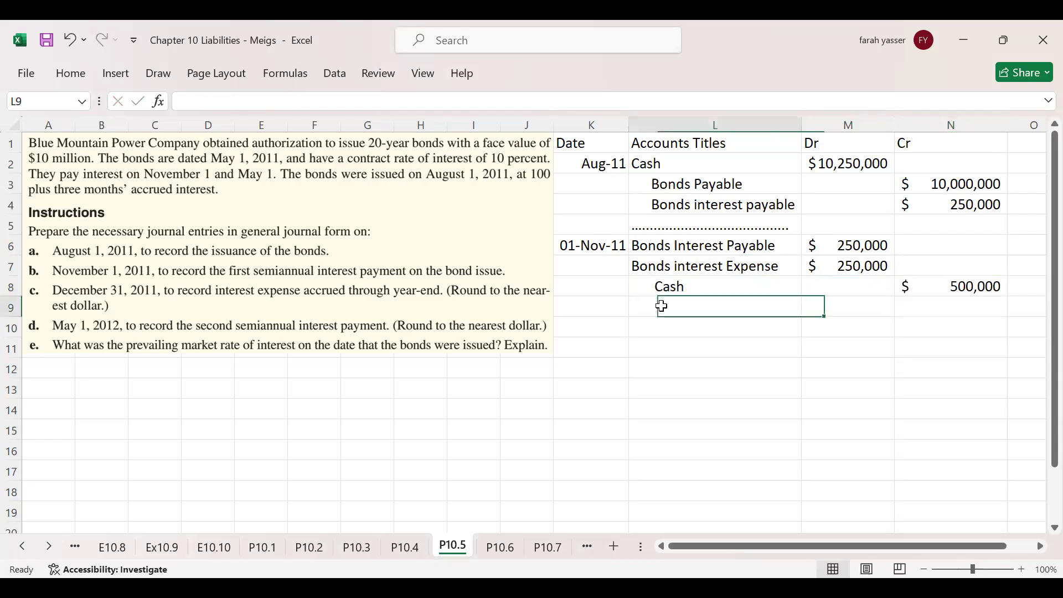
type("......................................")
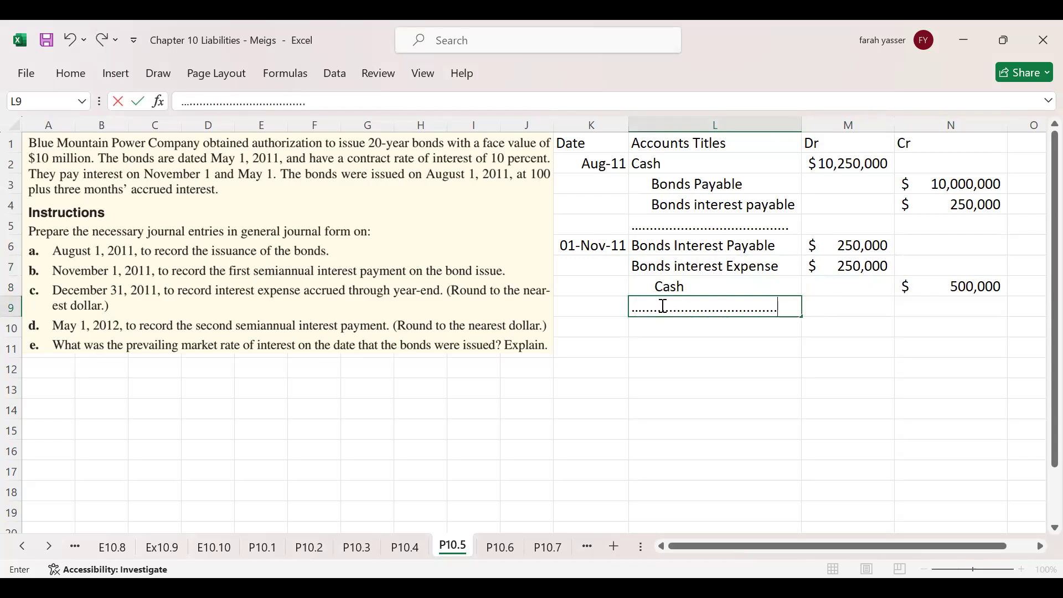
key("Return")
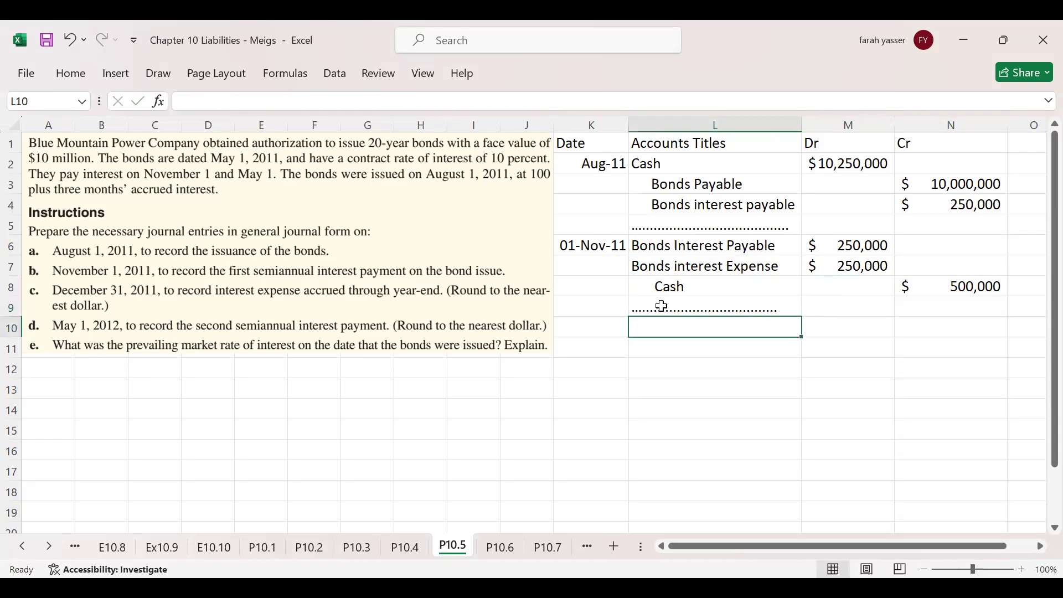
Date the year-end interest accrual entry December 31, 2011 in K10
key("Left")
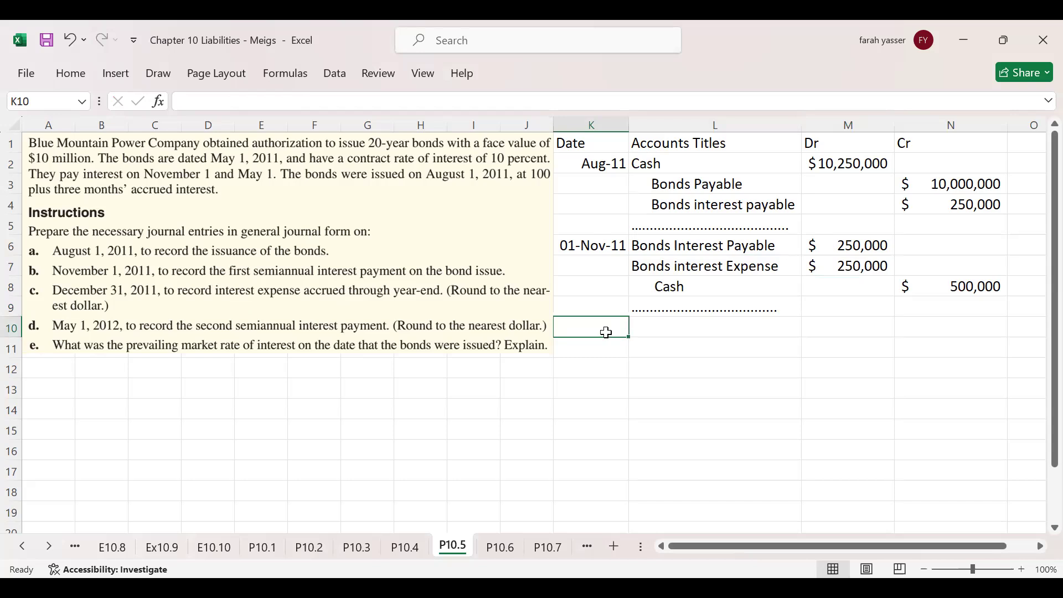
type("Dec")
type("ember 31,")
type(" 2011")
key("Return")
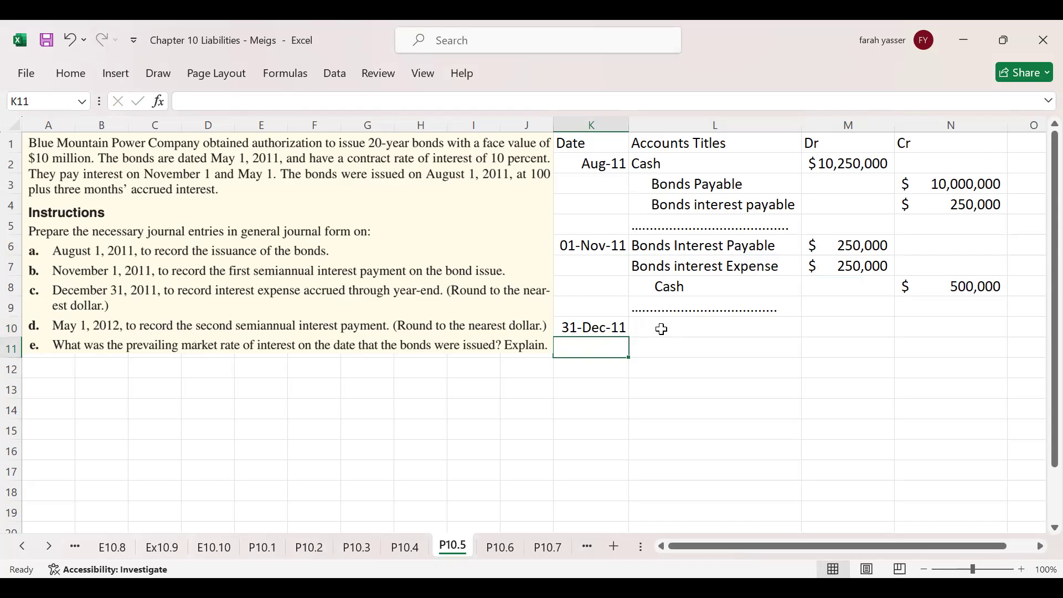
Enter the account title Bond Interest Expense in L10 for the December 31 accrual
left_click(662, 330)
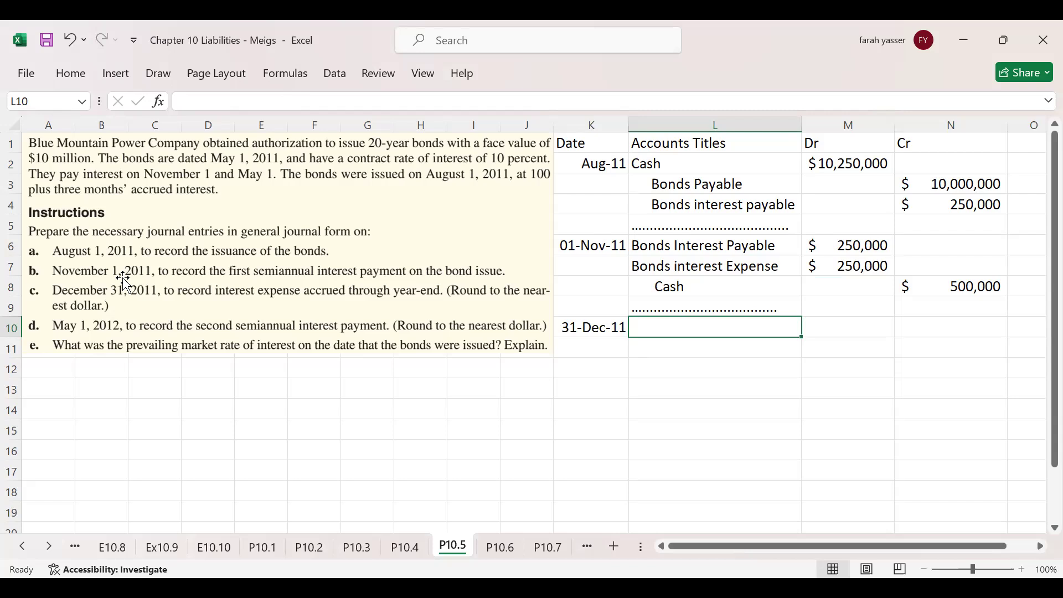
type("Bon")
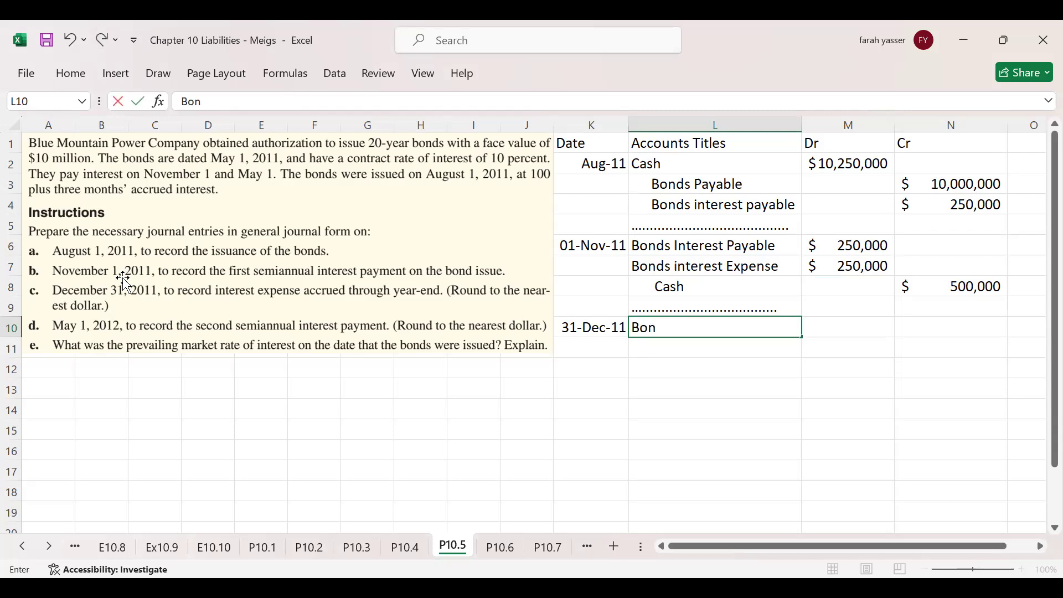
type("d Interest Expense")
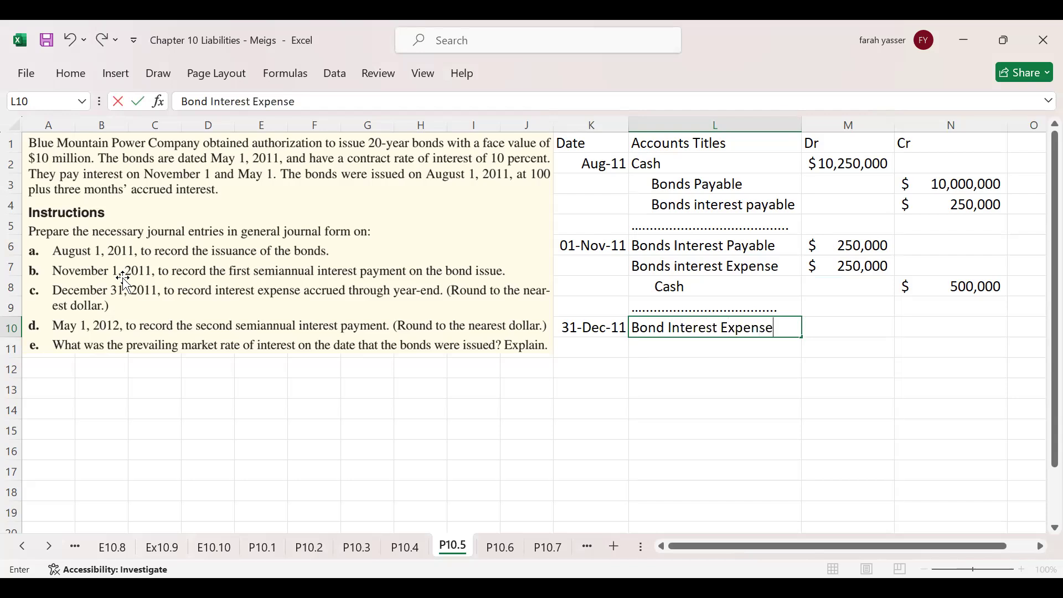
key("Return")
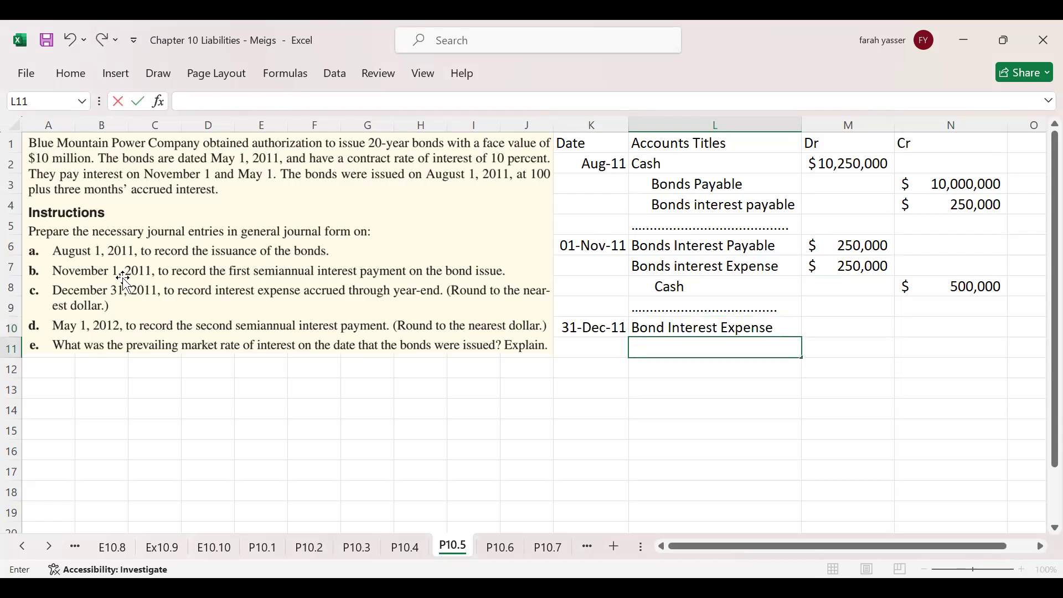
Enter an indented Bonds interest payable title in L11 and a dotted separator line in L12
type("D")
key("BackSpace")
type("Bonds Interest")
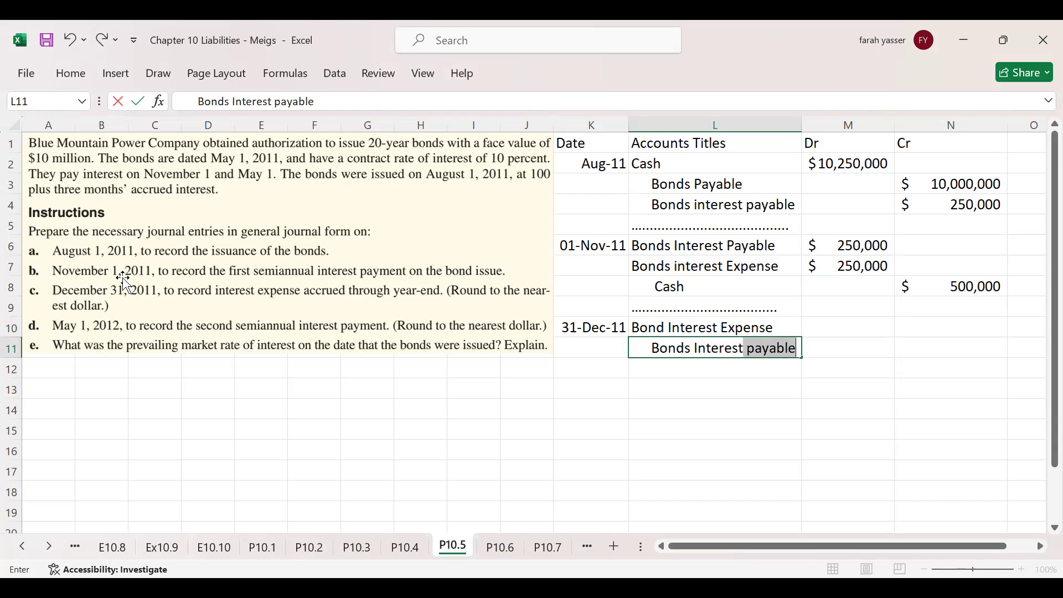
key("Return")
type("............................................")
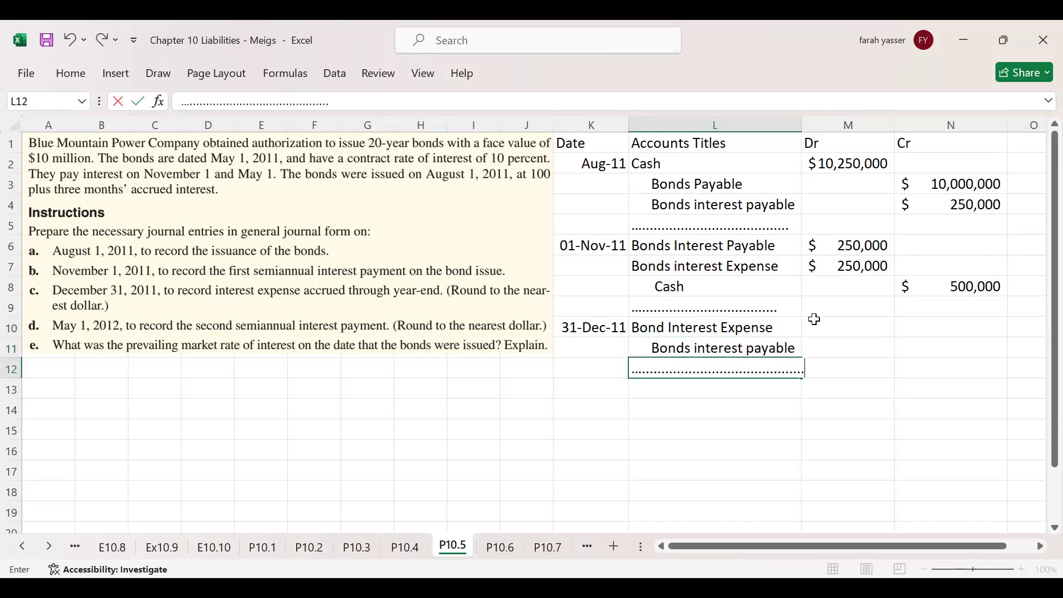
Calculate the two months' accrued interest debit for Bond Interest Expense in M10 with the formula =(10000000*10%)*2/12
left_click(815, 321)
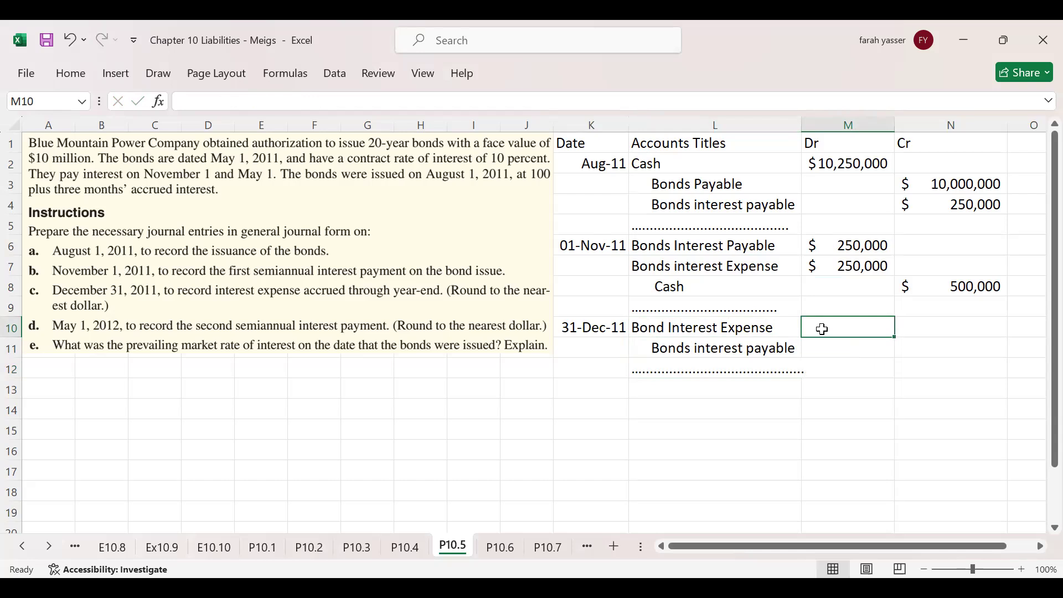
type("=")
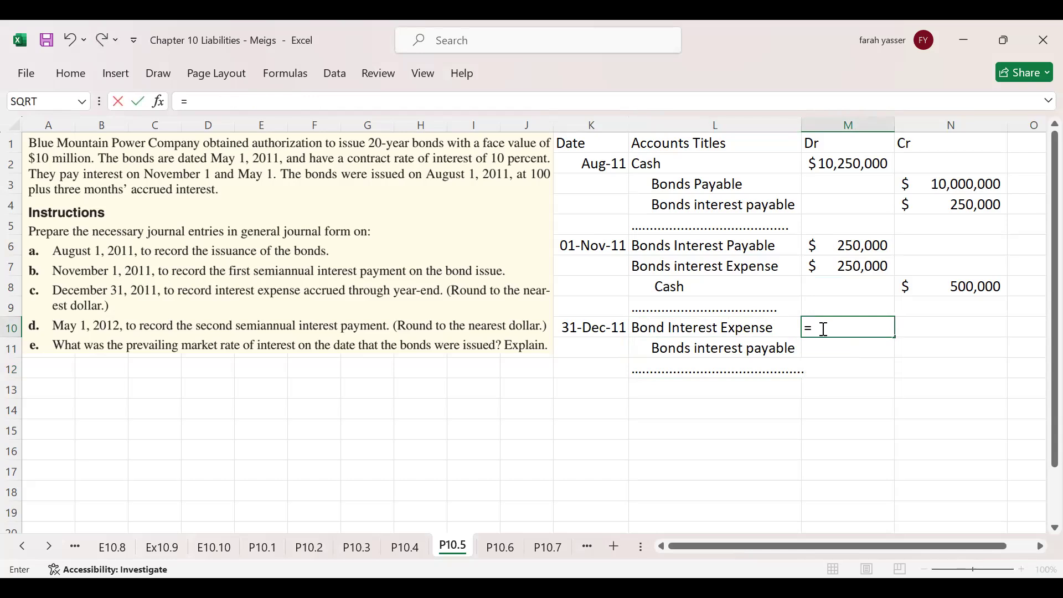
type("10")
type("000000*")
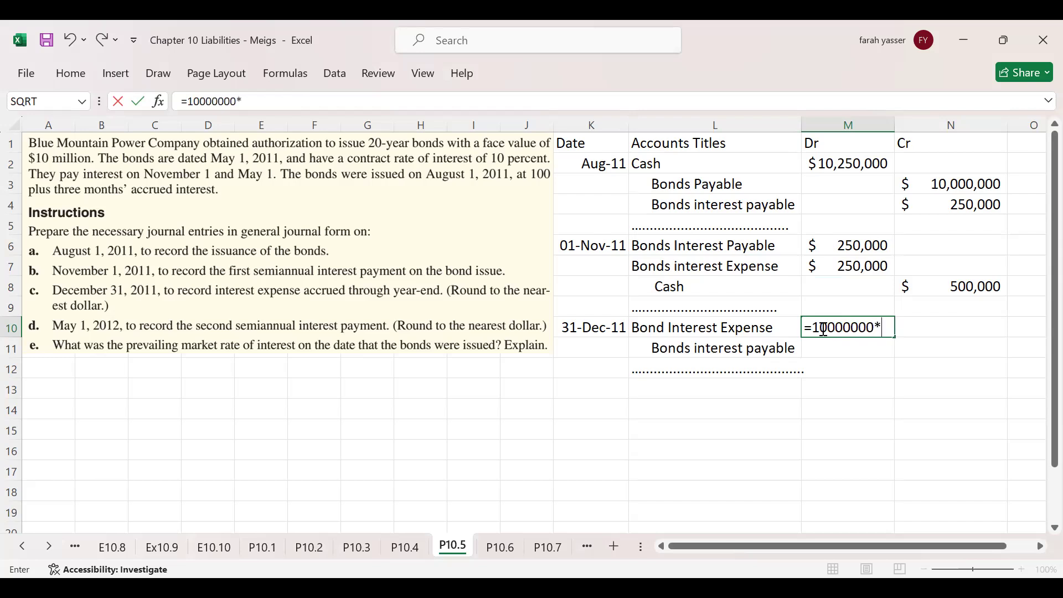
type("10%)*")
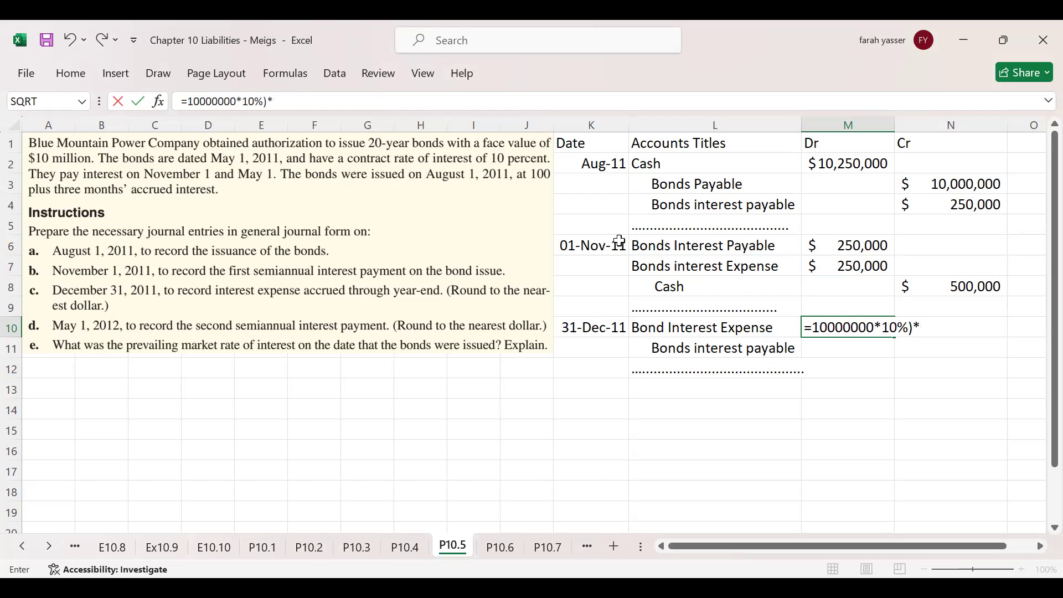
left_click(189, 103)
type("(")
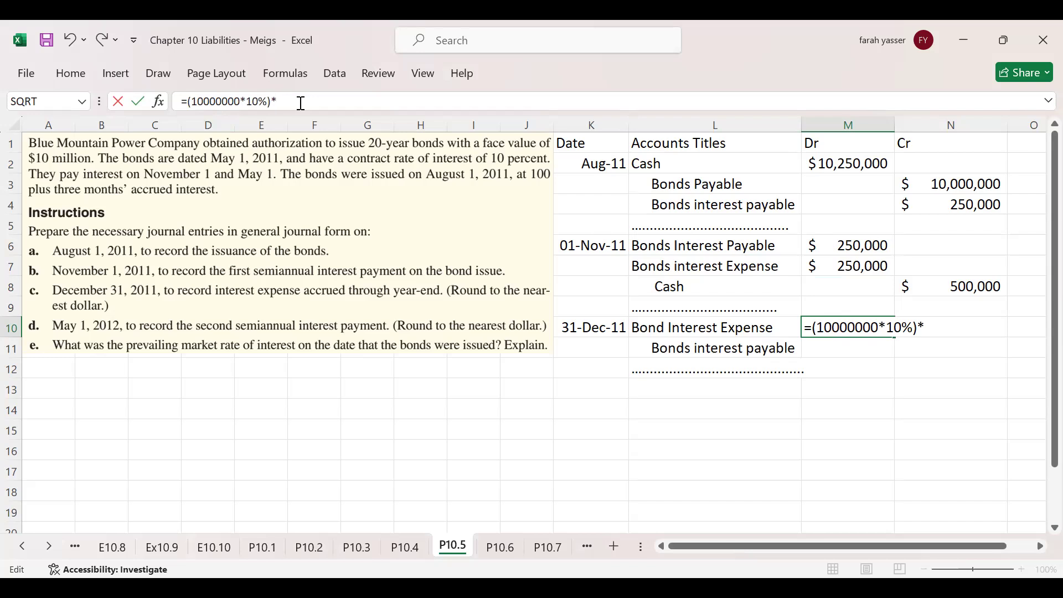
type("2/12")
key("Return")
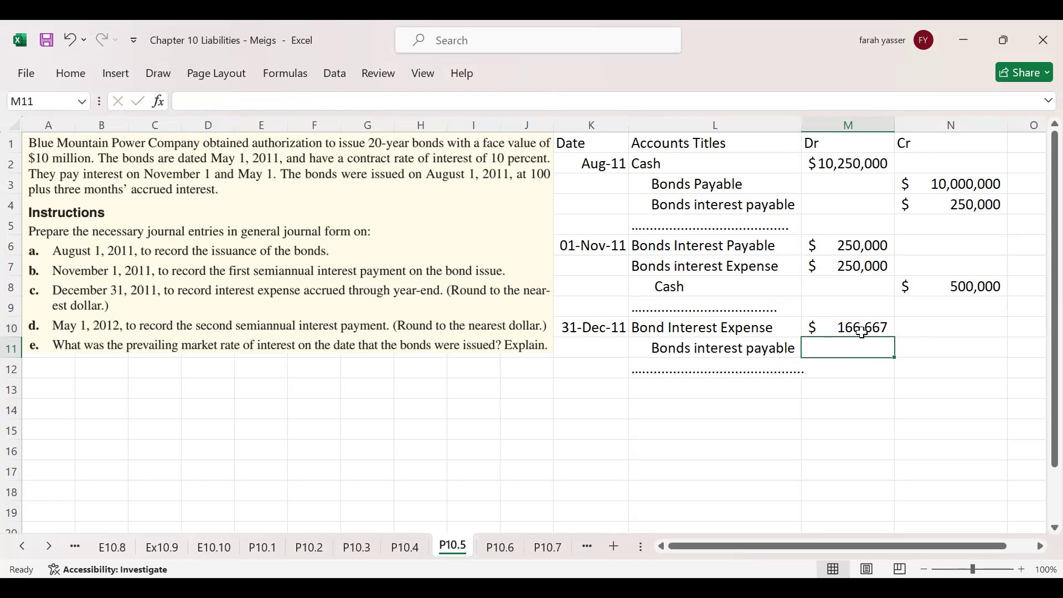
Enter a credit of $166,667 for Bonds interest payable in N11
left_click(935, 349)
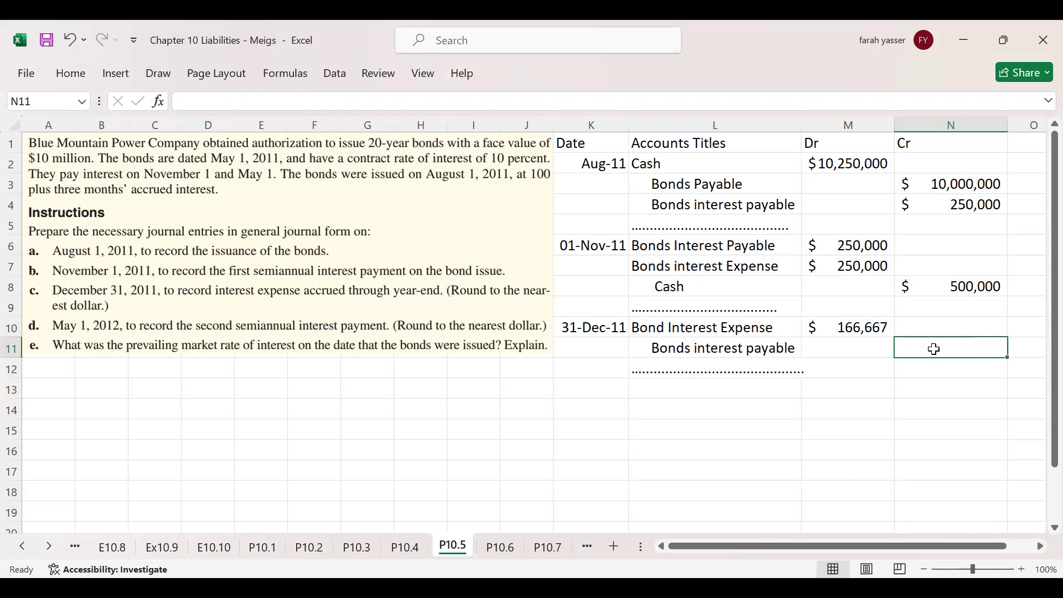
type("$166,667")
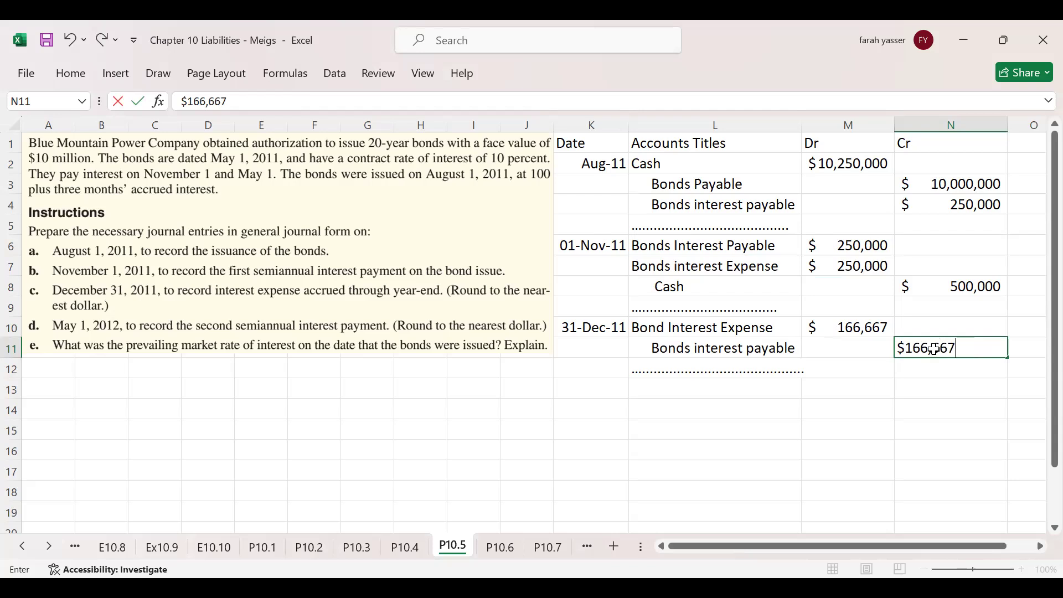
key("Return")
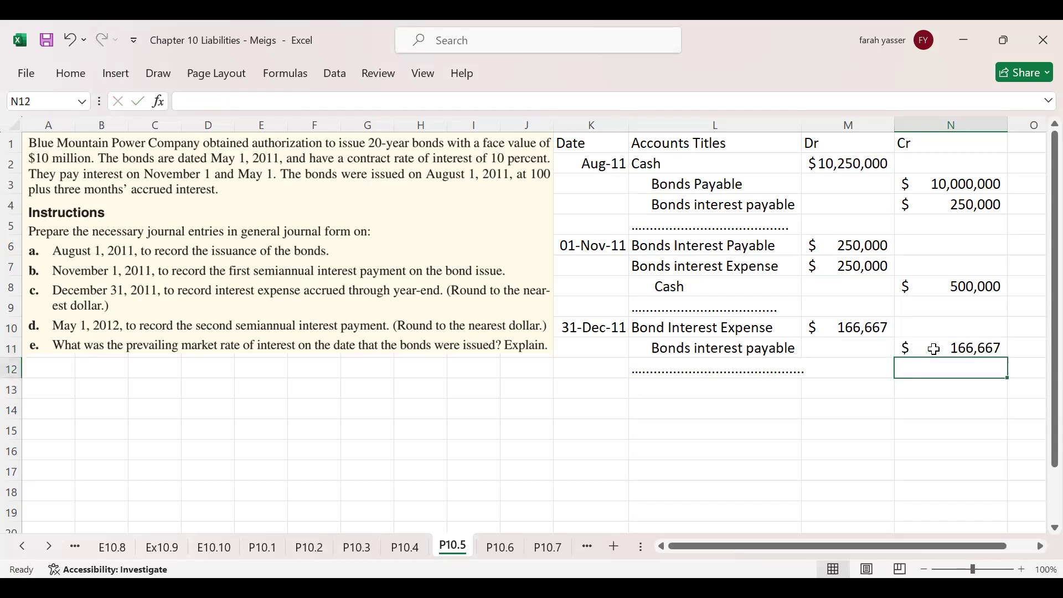
Date the second semiannual interest payment entry May 1, 2012 in K13
left_click(587, 385)
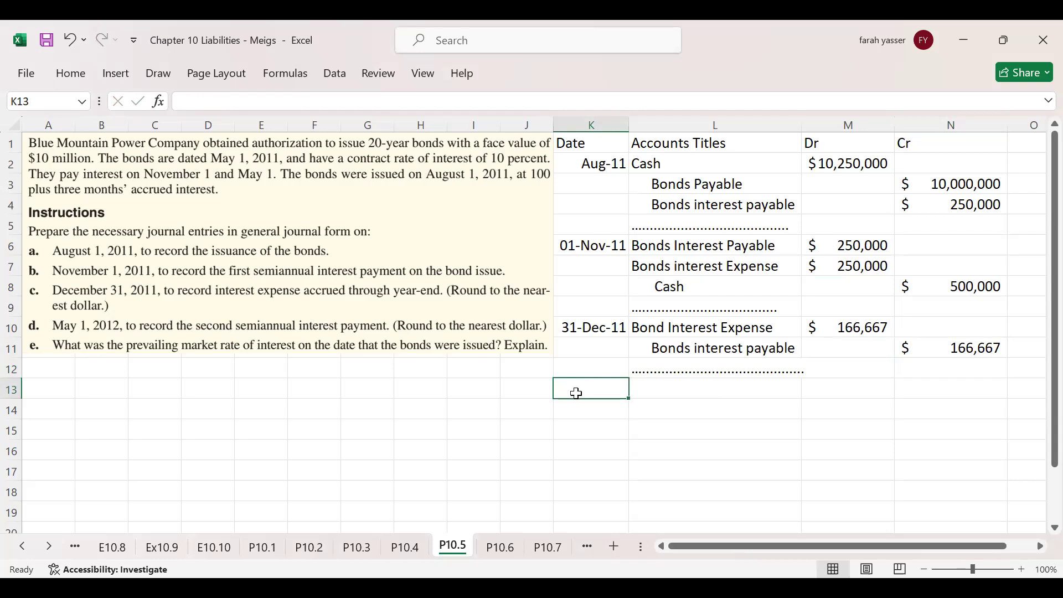
type("May 1, 2012")
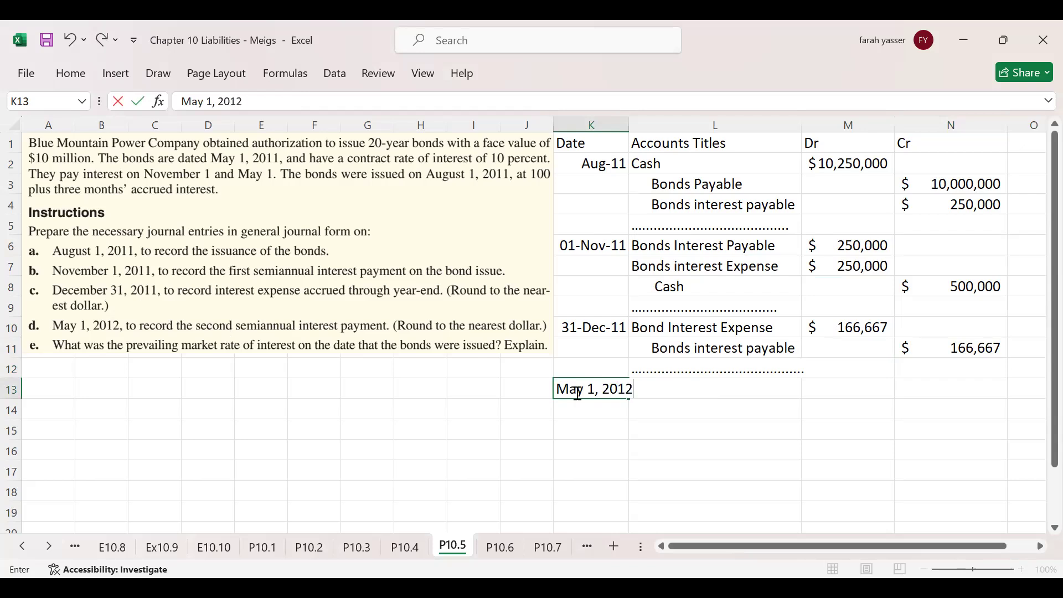
key("Return")
Enter the account title Bonds Interest Payable in L13 for the May 1 payment
left_click(695, 394)
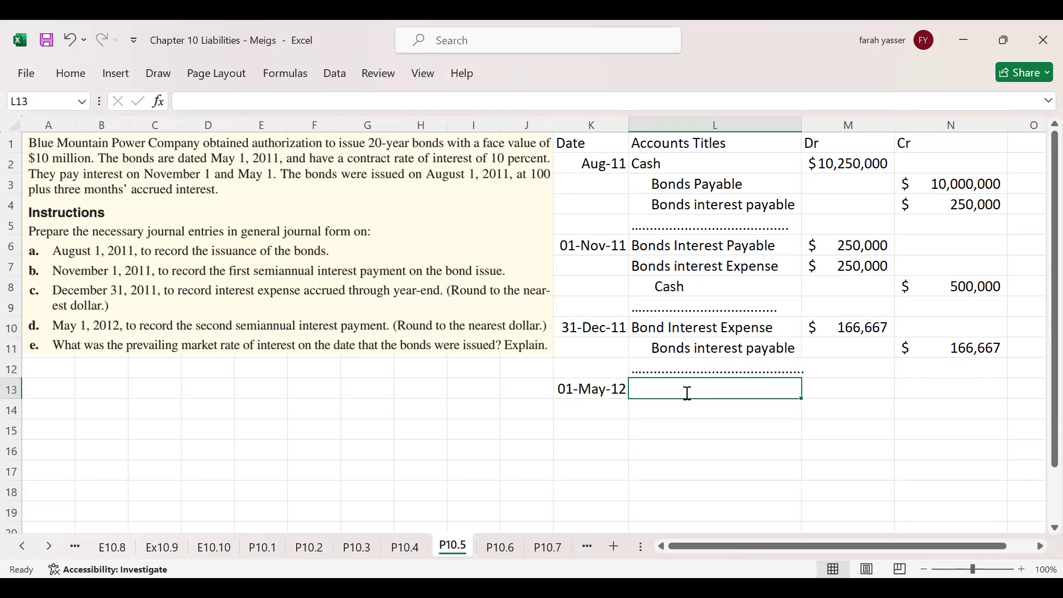
type("Bonds Inte")
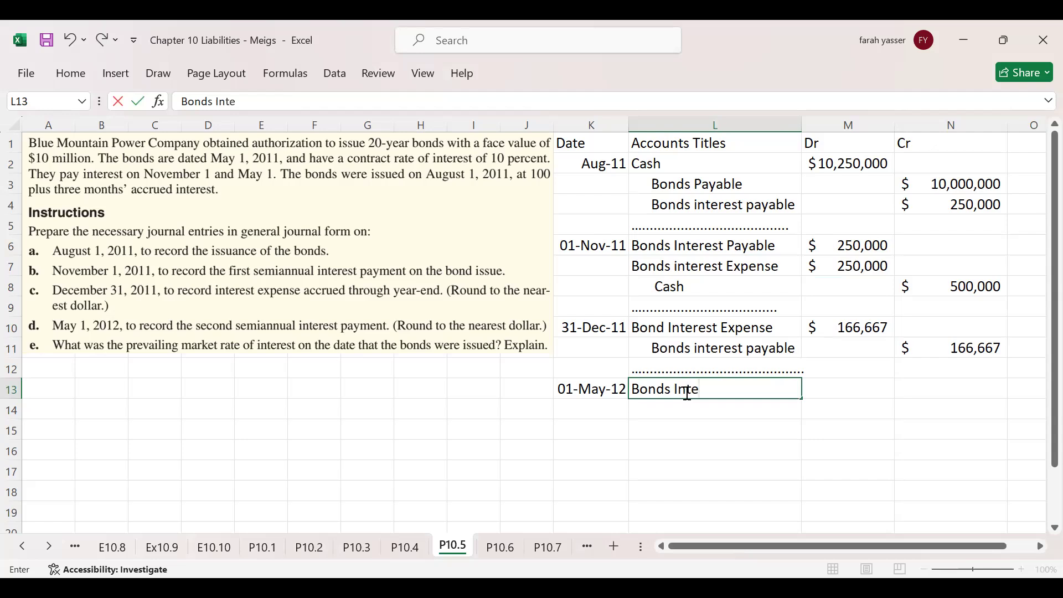
type("rest Payable")
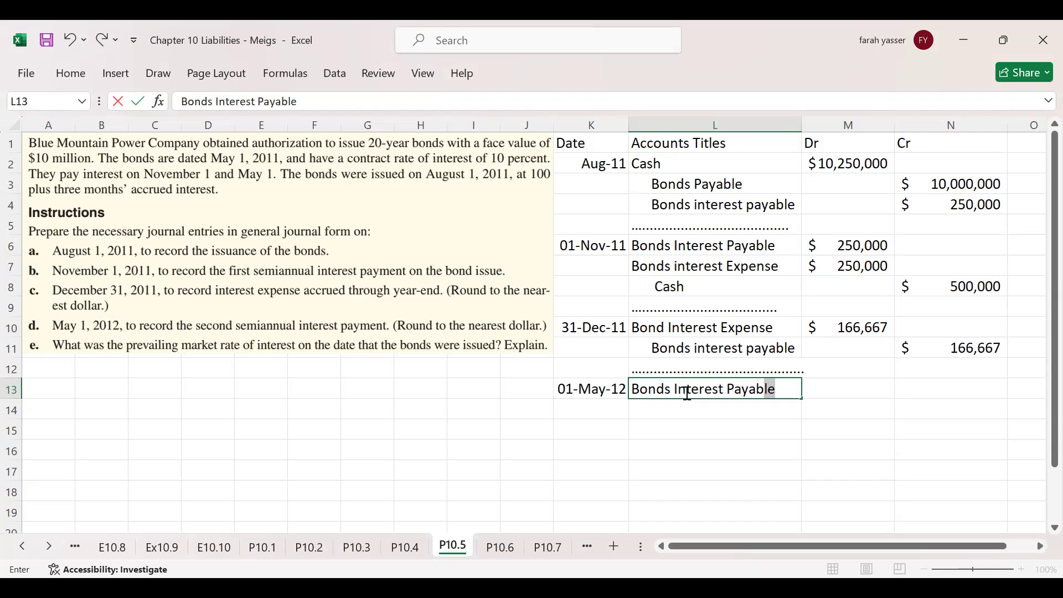
key("Return")
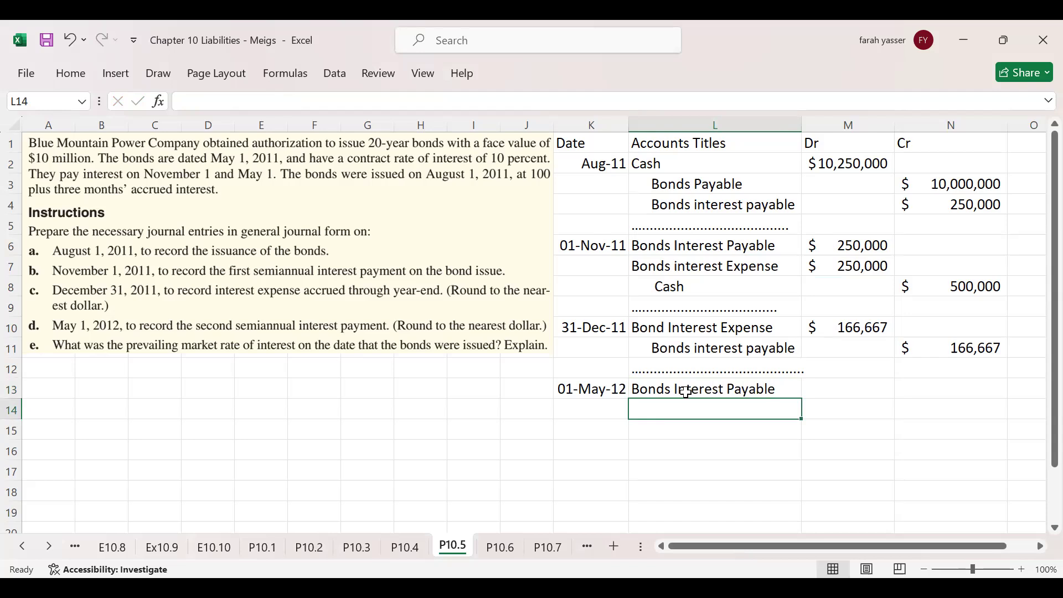
Add the account titles Bonds Interest Expense in L14 and an indented Cash in L15 for the May 1 payment
type("Bonds Interest Expense")
key("Return")
type("Cash")
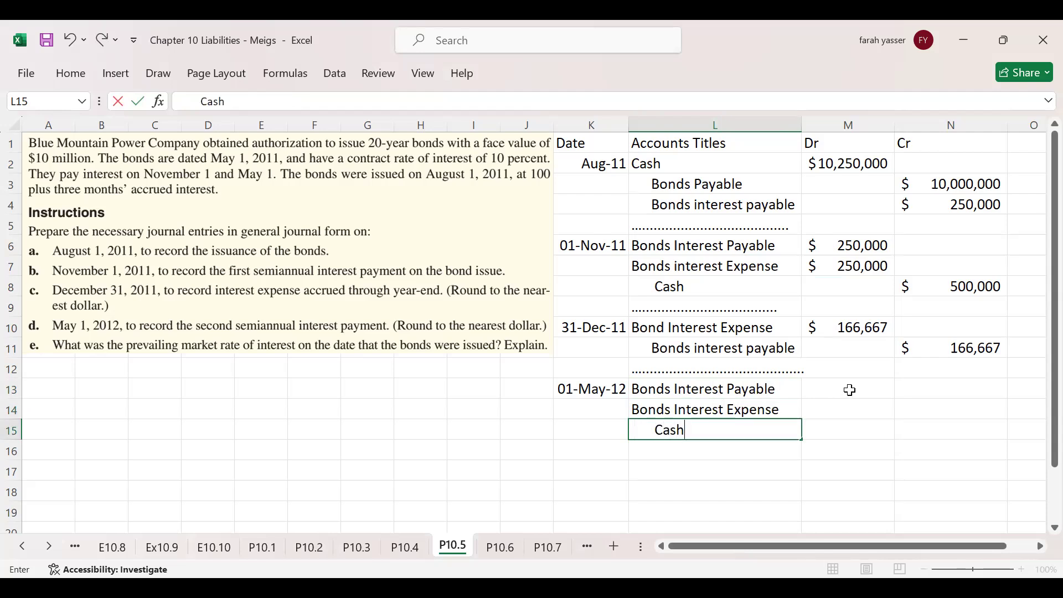
Enter a debit of $166,667 for Bonds Interest Payable in M13
left_click(850, 390)
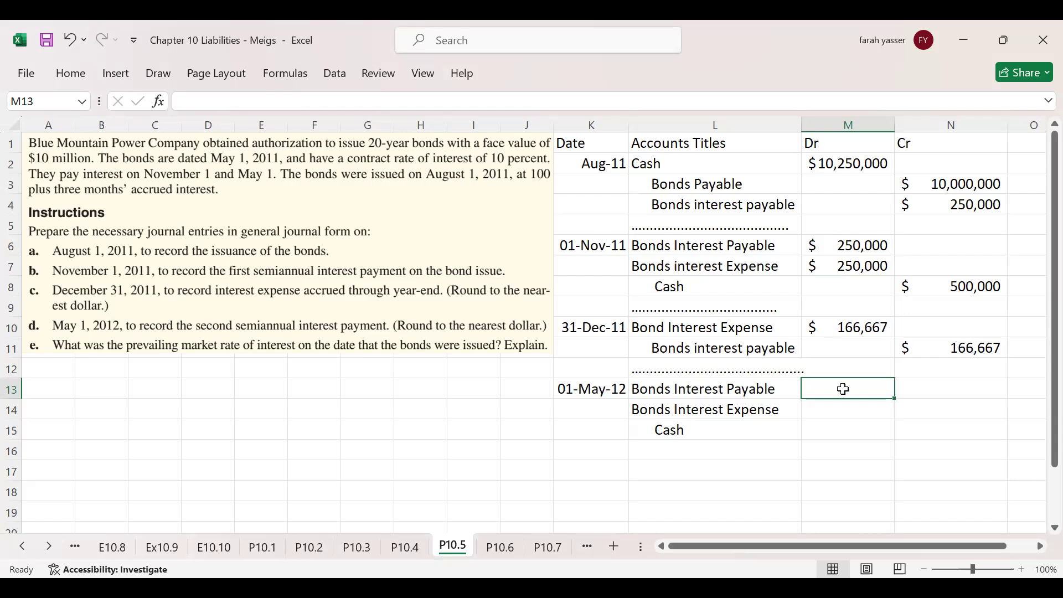
type("1")
type("66,")
type("667")
key("Return")
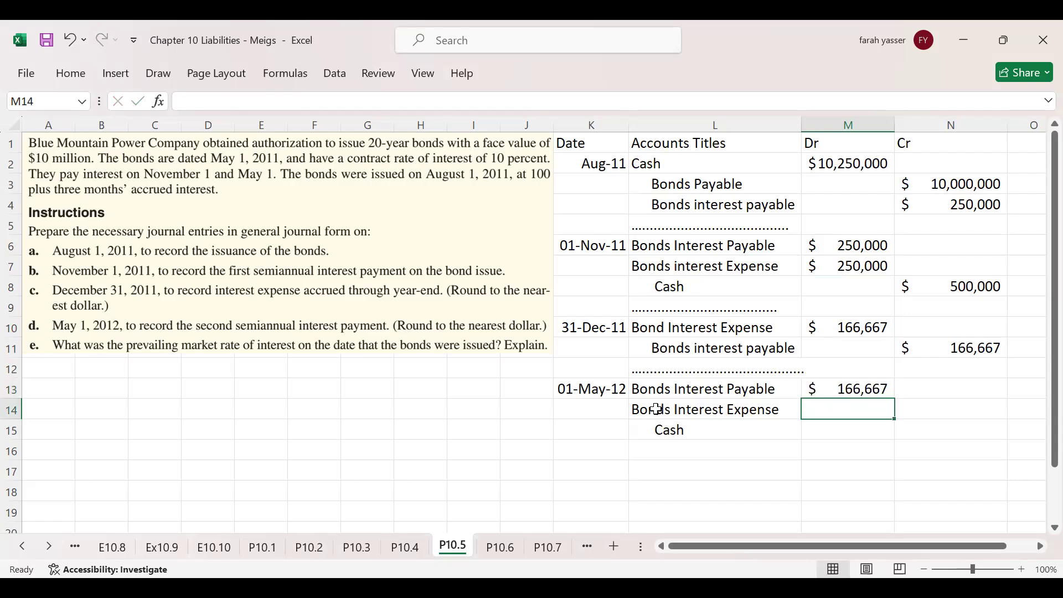
Calculate the four months' Bonds Interest Expense debit in M14 with the formula =(10000000*10%)*4/12
type("=1")
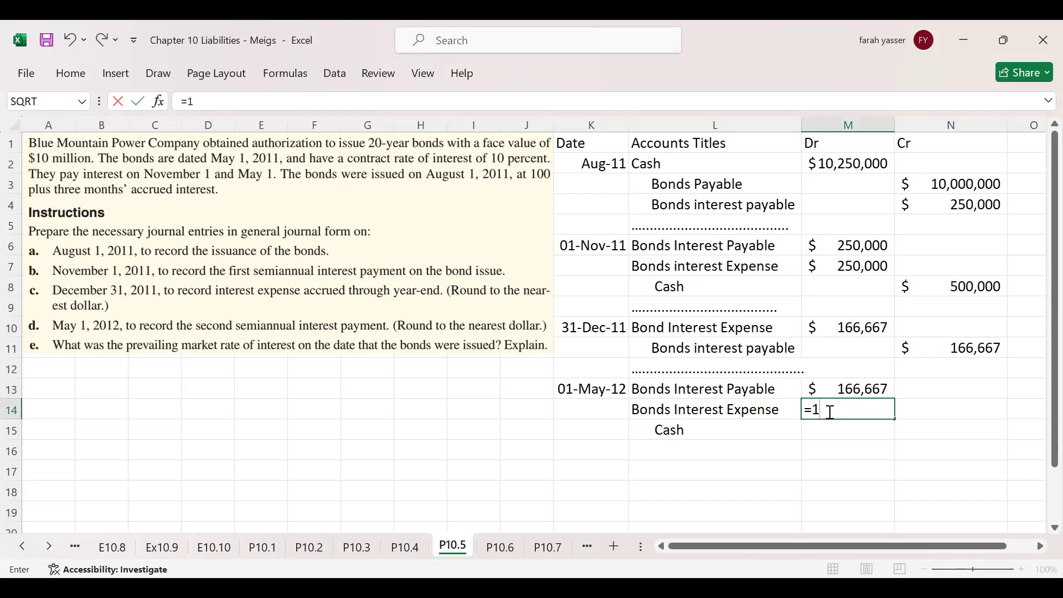
type("0000000")
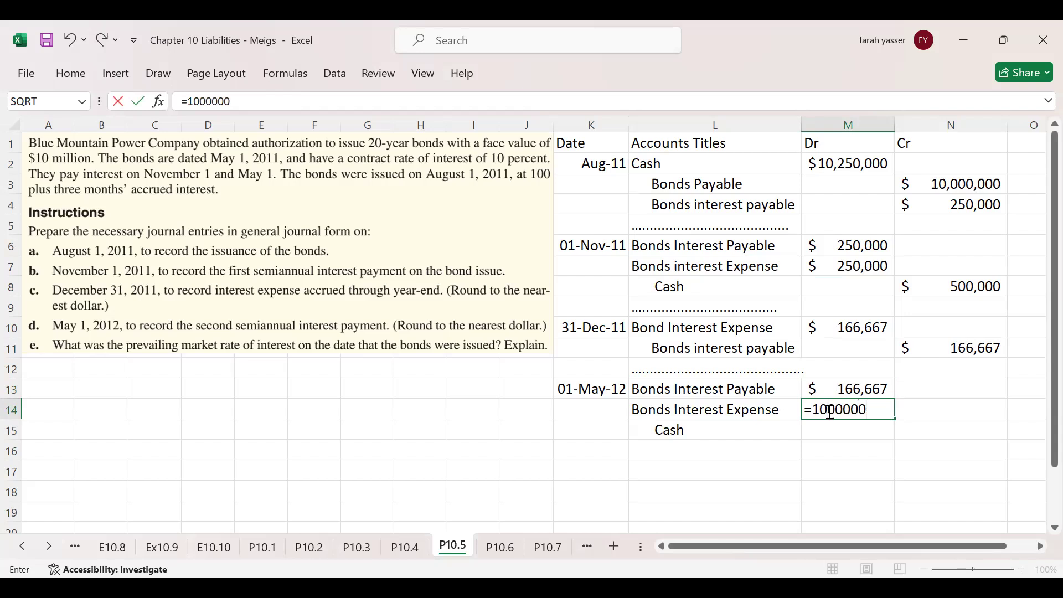
type("*10%)")
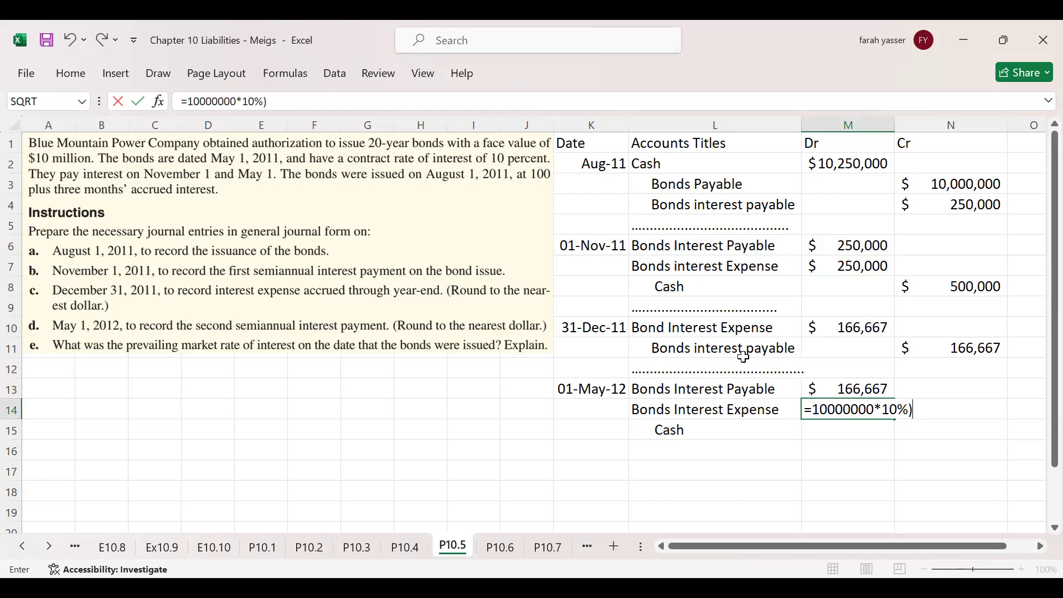
left_click(189, 99)
type("(")
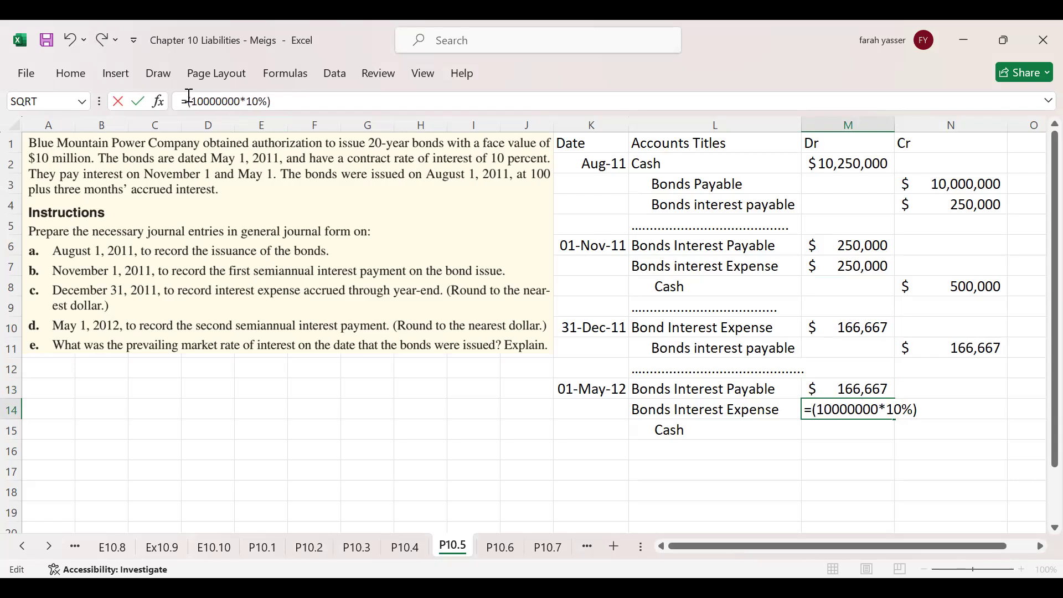
type("*4/12")
key("Return")
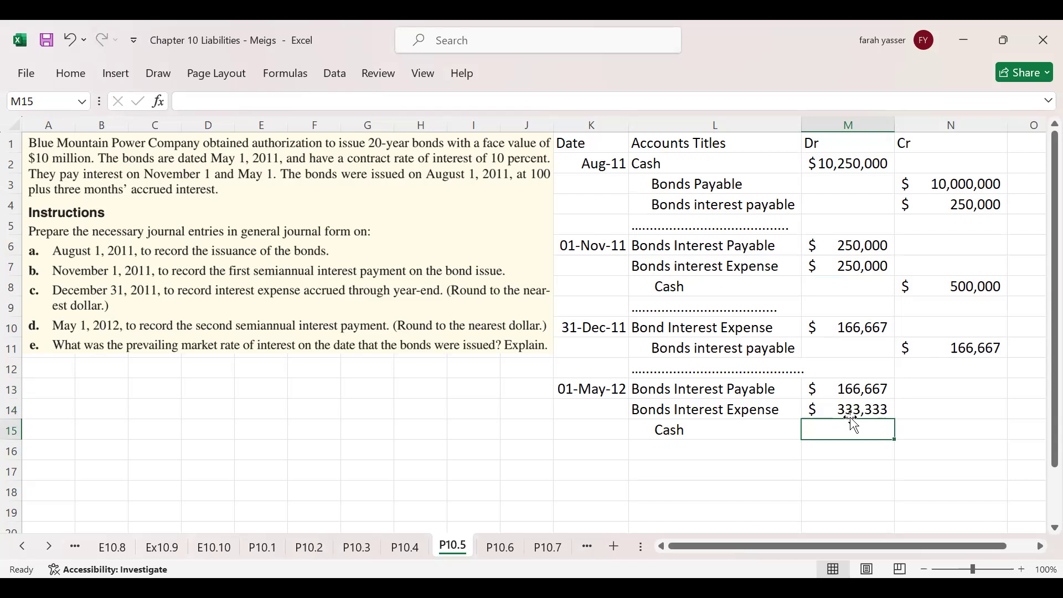
Enter a Cash credit of $500,000 in N15 and close the May 1 entry with a dotted separator line in L16
left_click(959, 434)
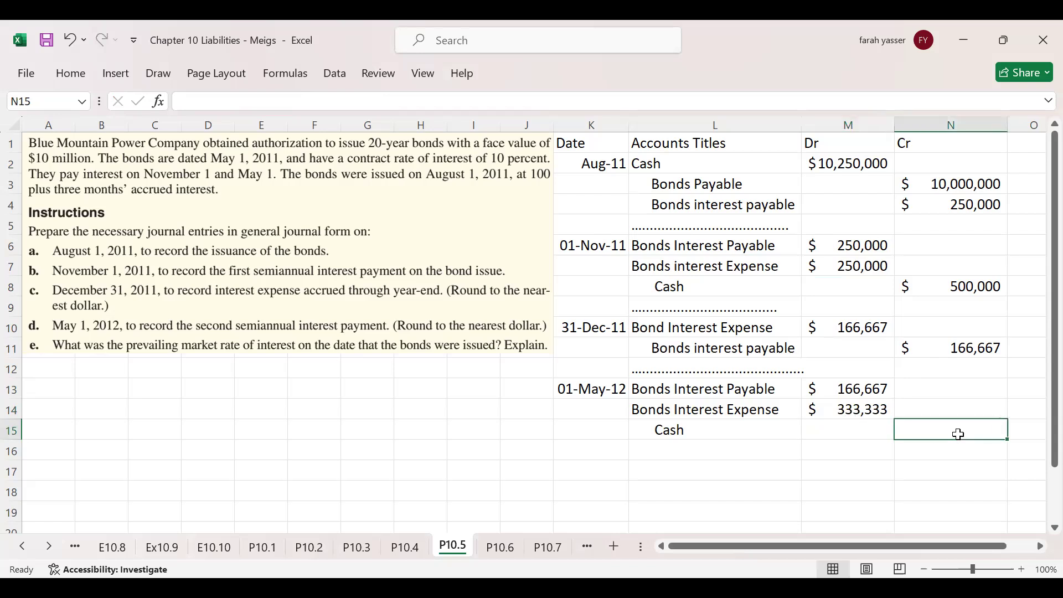
type("500,000")
key("Return")
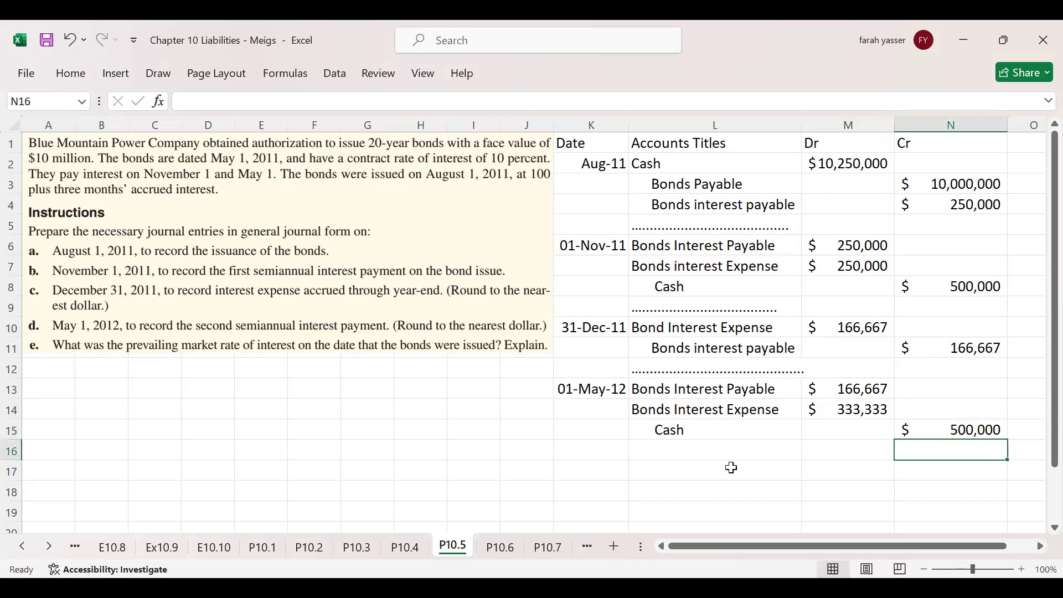
left_click(684, 451)
type(".............................................")
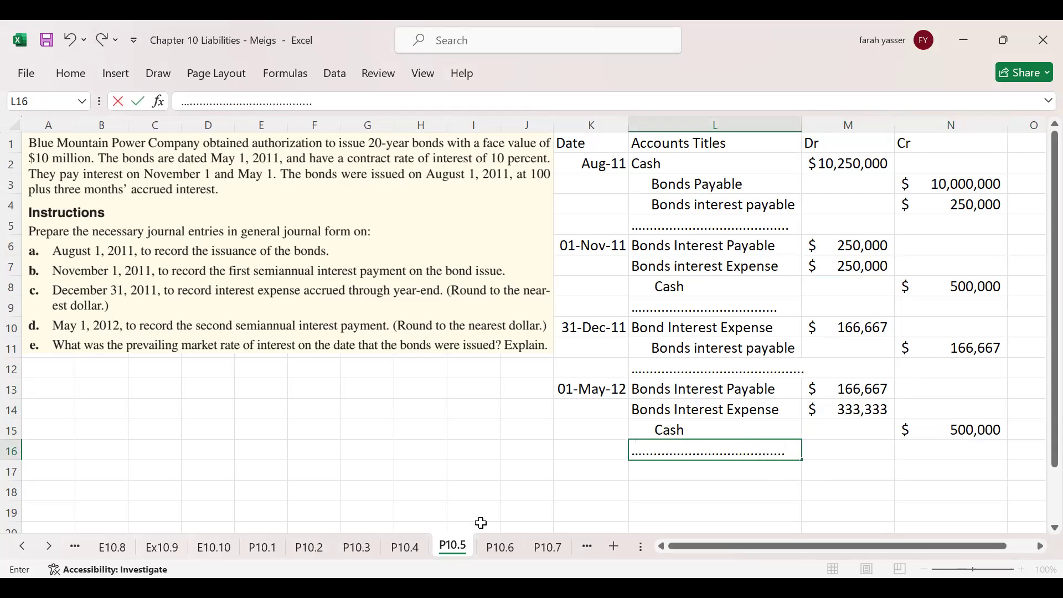